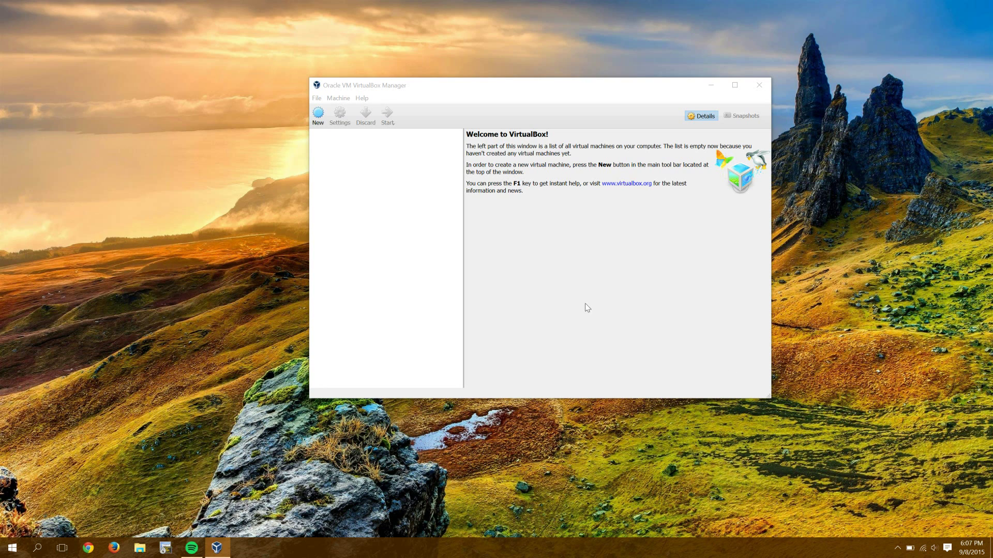
Review the host-only networks in VirtualBox preferences and close them without changes
{"action": "left_click", "coordinate": [361, 192]}
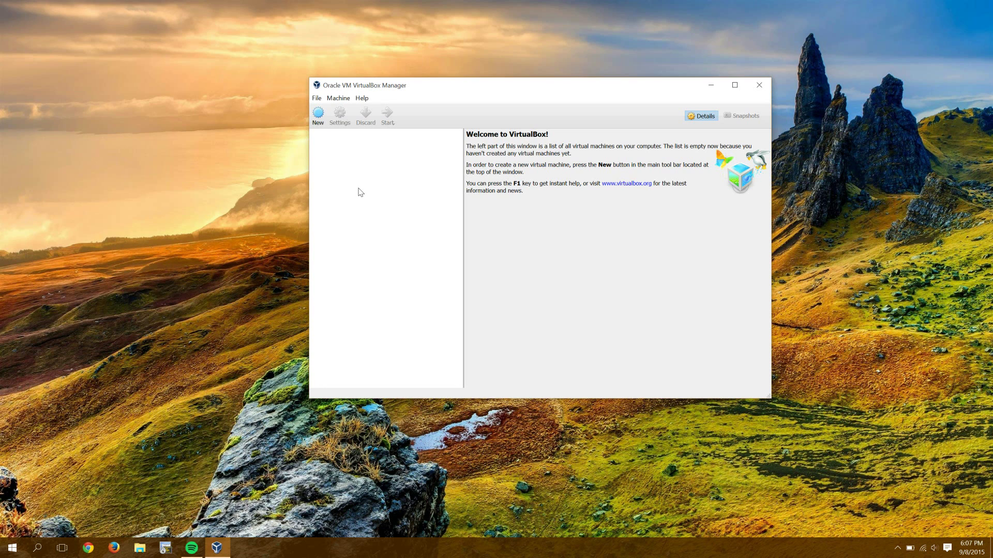
{"action": "left_click", "coordinate": [318, 117]}
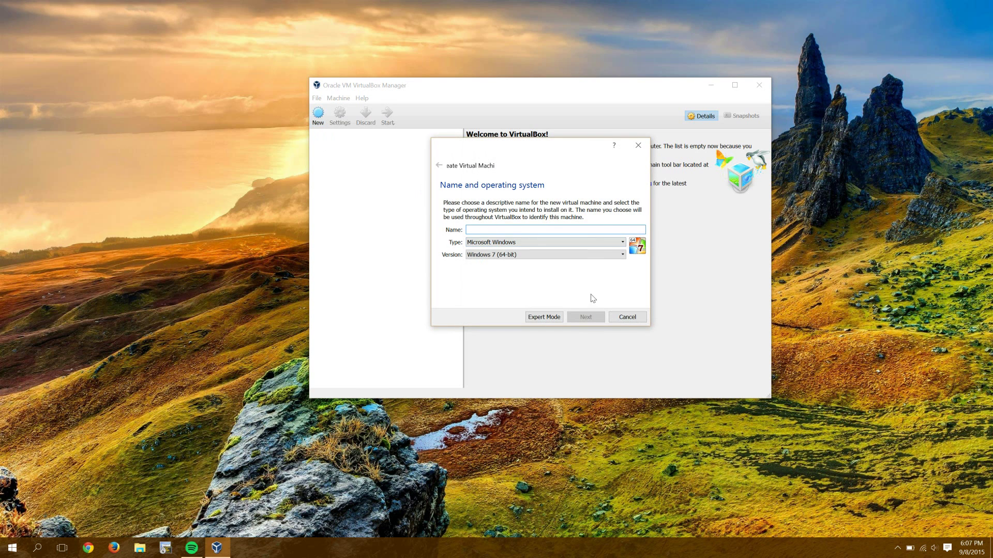
{"action": "left_click", "coordinate": [626, 319]}
{"action": "left_click", "coordinate": [317, 97]}
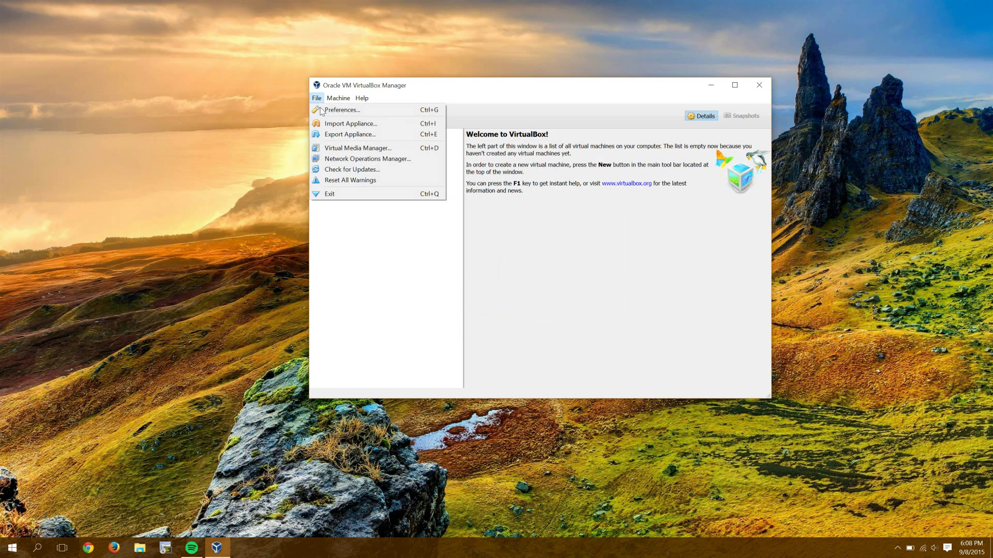
{"action": "left_click", "coordinate": [339, 108]}
{"action": "left_click", "coordinate": [468, 258]}
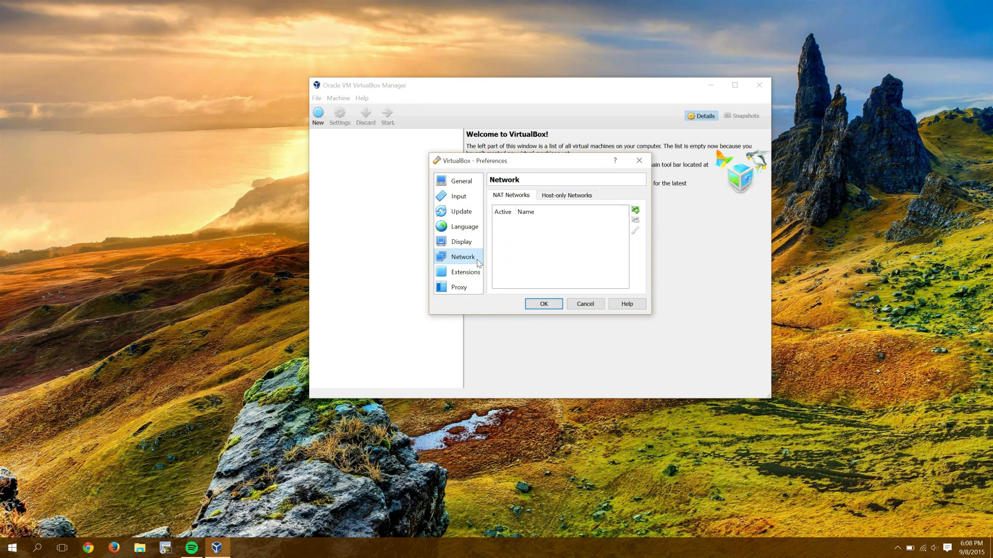
{"action": "left_click", "coordinate": [566, 196]}
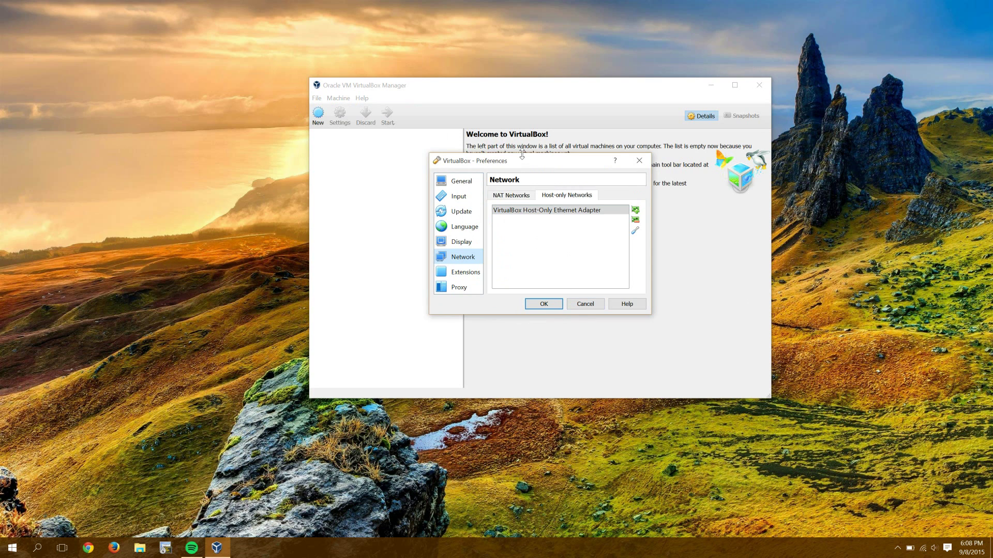
{"action": "left_click", "coordinate": [594, 307]}
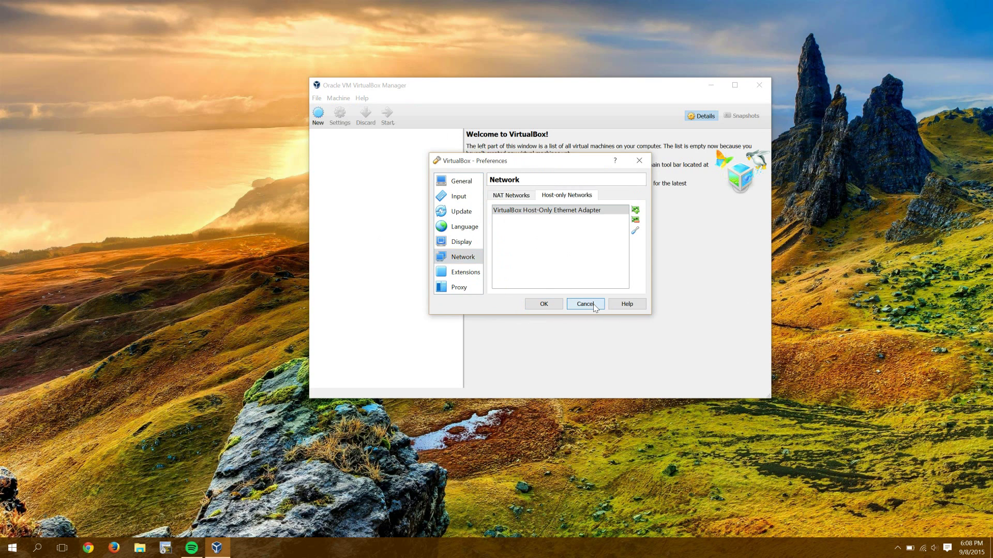
Name the new machine CSR1KV with type Linux, version Other Linux (64-bit)
{"action": "left_click", "coordinate": [322, 108]}
{"action": "type", "text": "CS"}
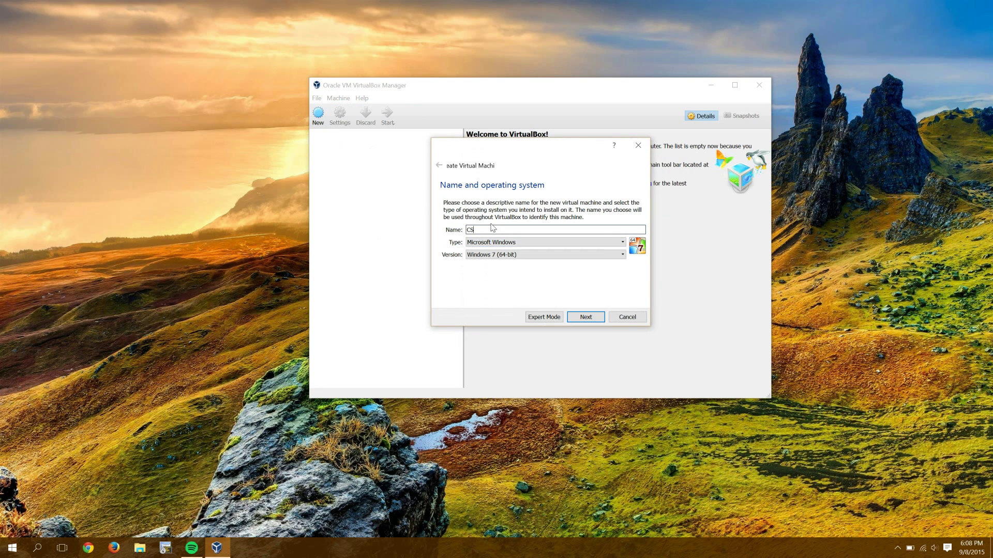
{"action": "type", "text": "R1KV"}
{"action": "left_click", "coordinate": [494, 243]}
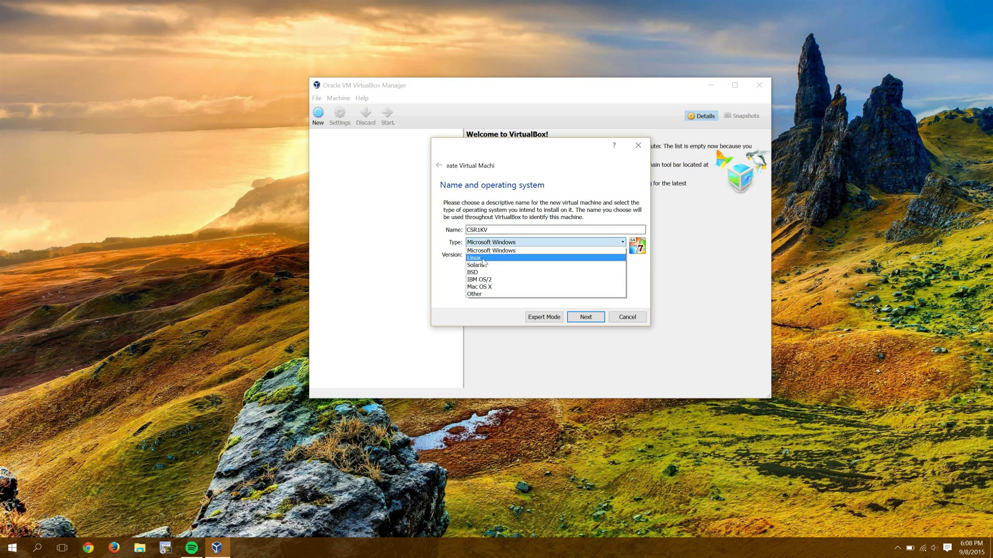
{"action": "left_click", "coordinate": [495, 258]}
{"action": "left_click", "coordinate": [499, 255]}
{"action": "scroll", "coordinate": [501, 290], "scroll_direction": "down", "scroll_amount": 3}
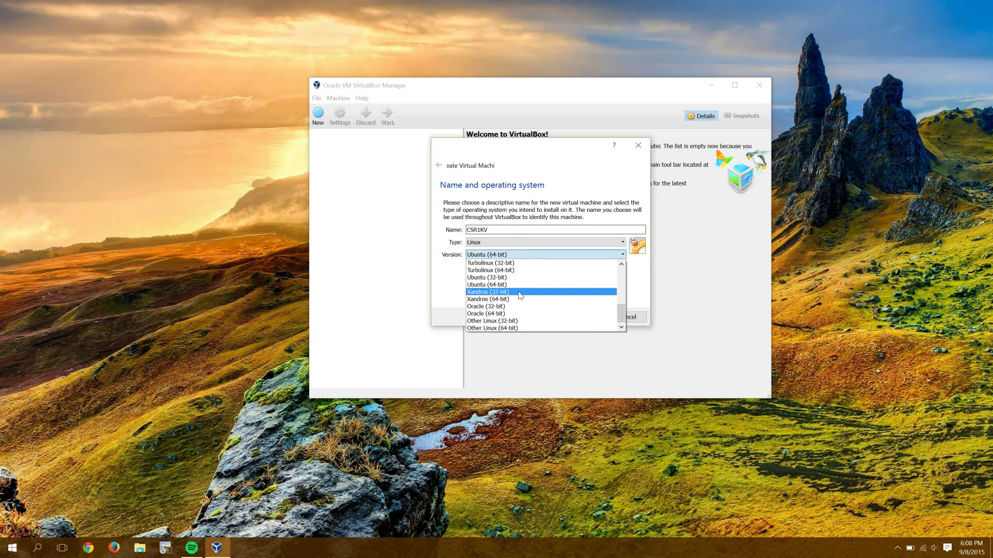
{"action": "left_click", "coordinate": [505, 328]}
Give the CSR1KV machine 2560 MB of memory
{"action": "left_click", "coordinate": [579, 318]}
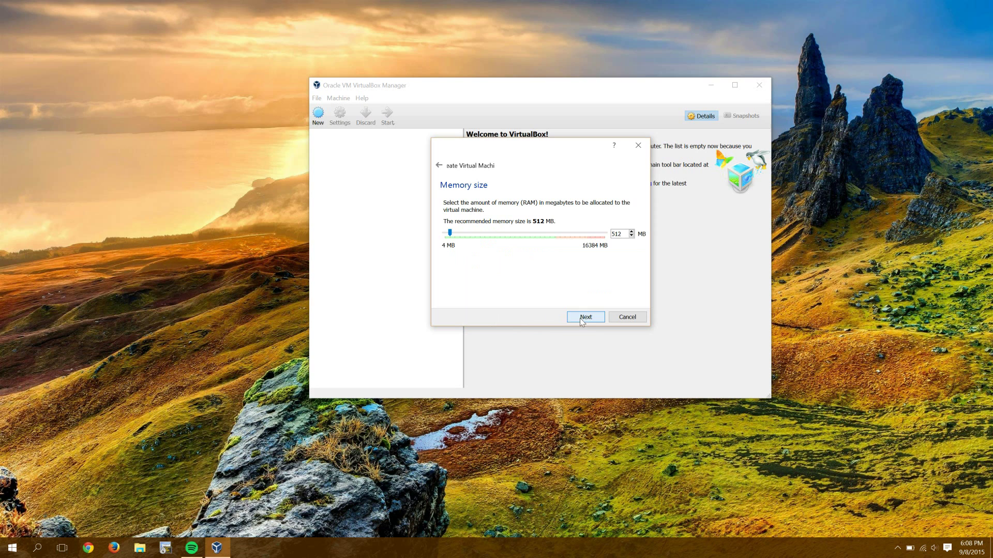
{"action": "left_click_drag", "start_coordinate": [625, 234], "coordinate": [563, 236]}
{"action": "type", "text": "2560"}
{"action": "left_click", "coordinate": [601, 318]}
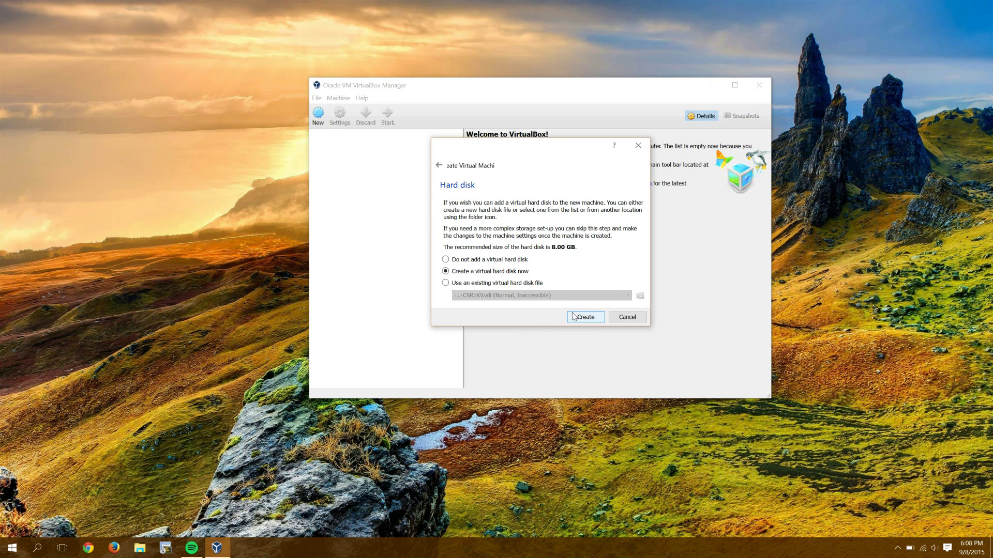
Create an 8 GB VDI disk, renaming it CSR1KVnew after a name-clash error
{"action": "left_click", "coordinate": [574, 317]}
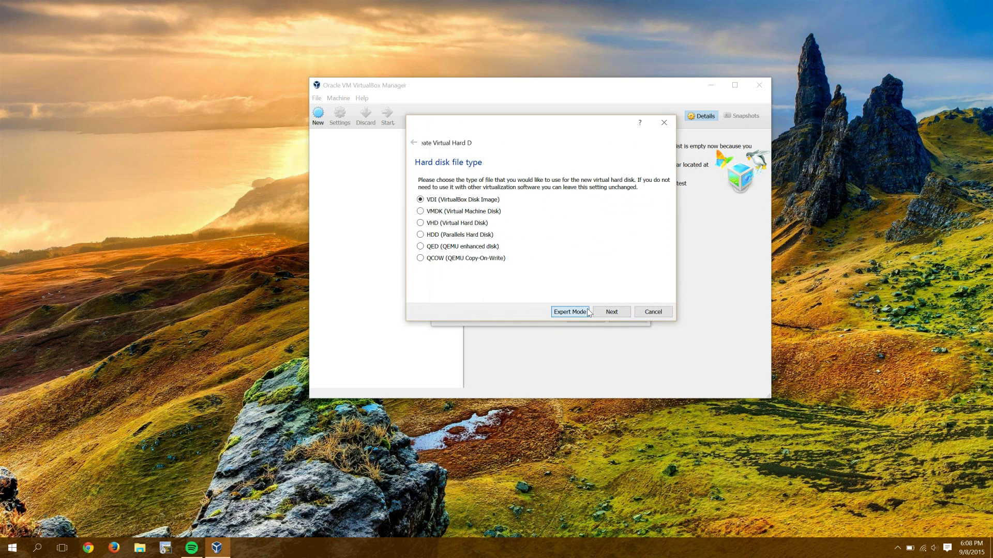
{"action": "left_click", "coordinate": [611, 312]}
{"action": "left_click", "coordinate": [611, 312]}
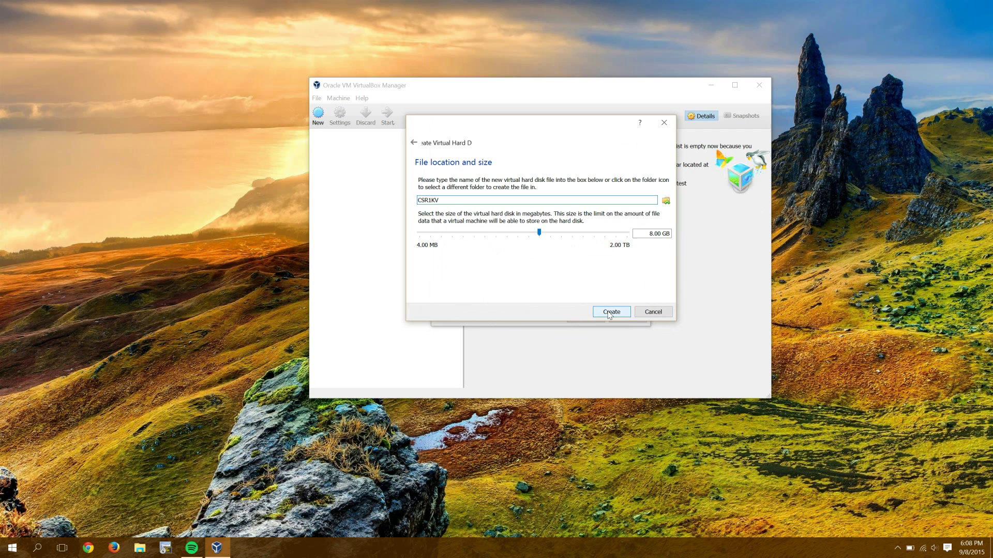
{"action": "left_click", "coordinate": [610, 313]}
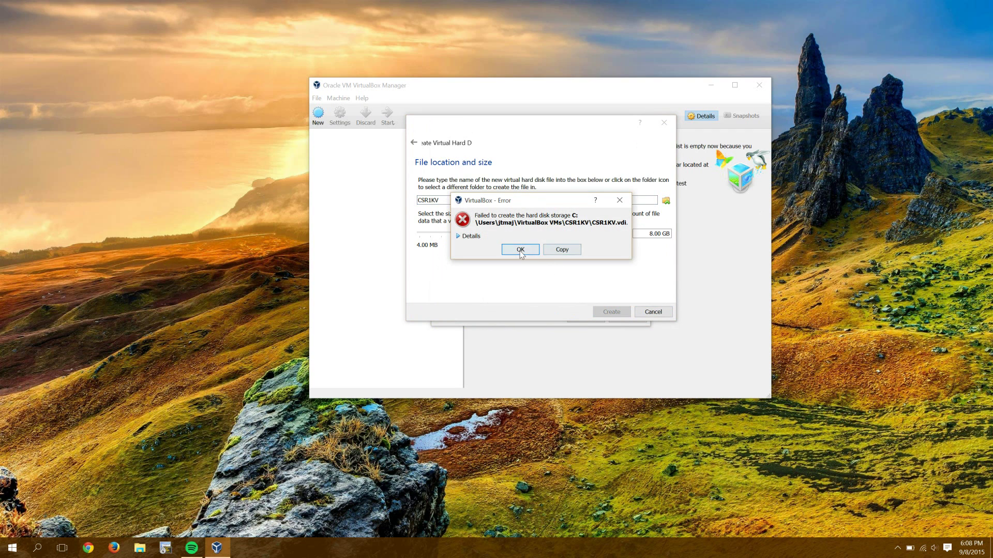
{"action": "left_click", "coordinate": [520, 249]}
{"action": "left_click", "coordinate": [464, 203]}
{"action": "type", "text": "2"}
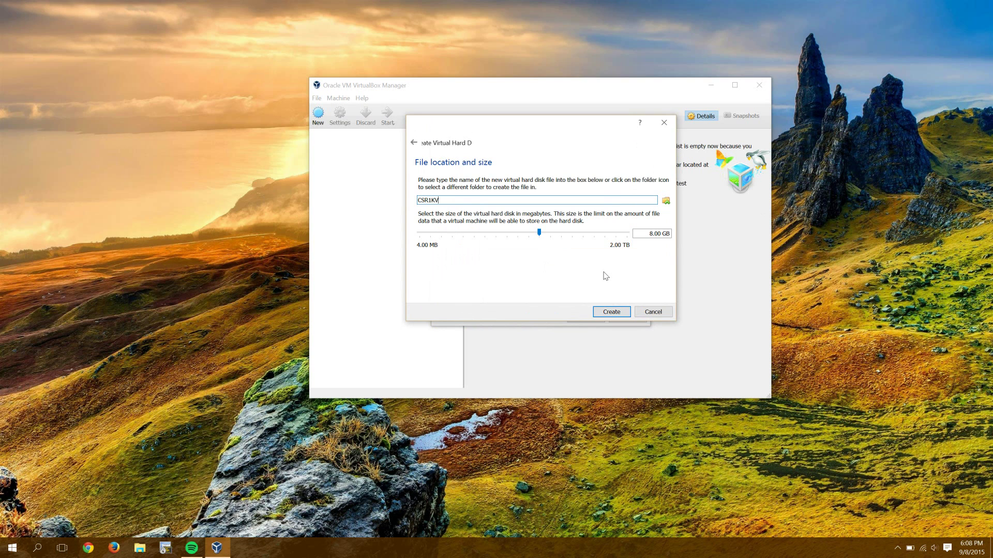
{"action": "type", "text": "new"}
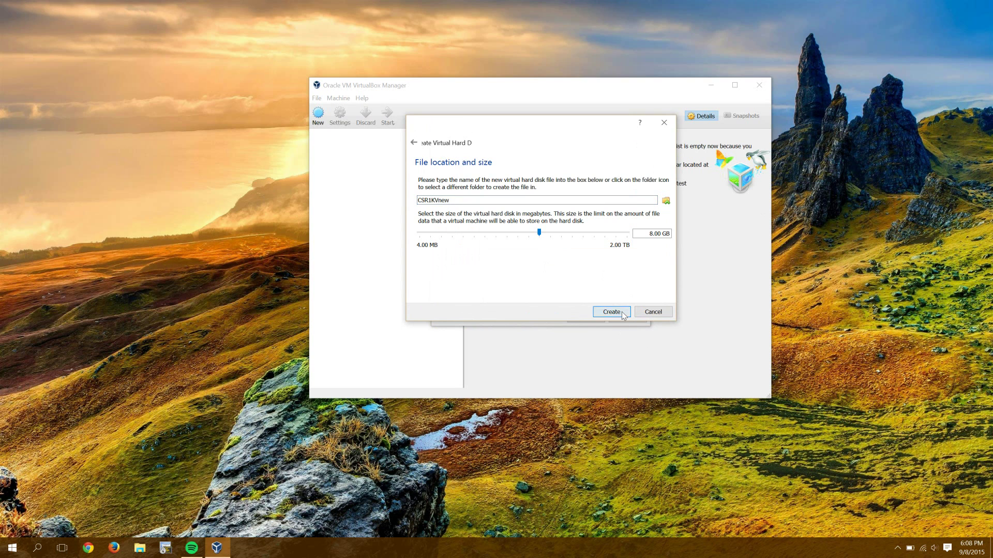
{"action": "left_click", "coordinate": [611, 312]}
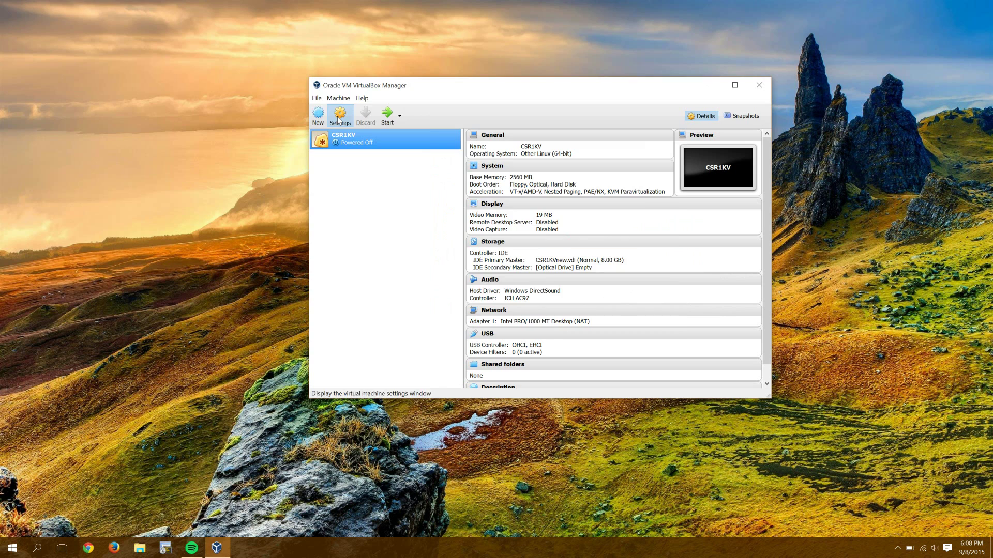
Enable the first serial port in the CSR1KV machine's settings
{"action": "left_click", "coordinate": [339, 118]}
{"action": "left_click", "coordinate": [431, 251]}
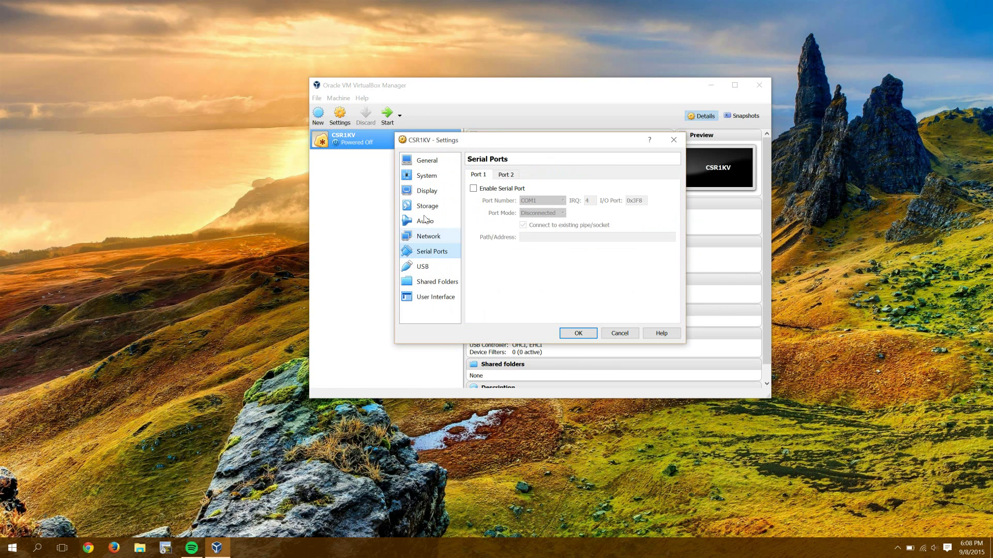
{"action": "left_click", "coordinate": [484, 190]}
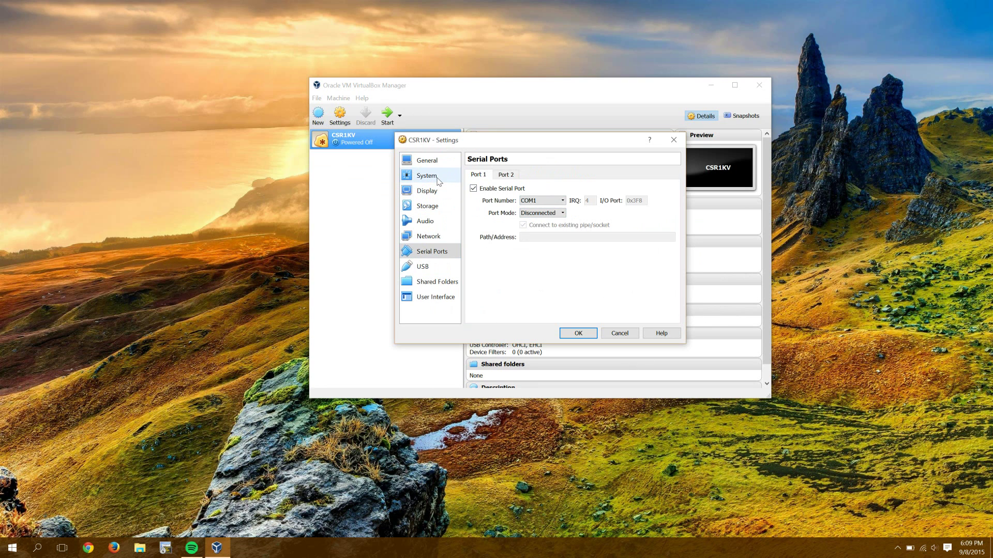
Load csr1000v-universalk9.03.14.01.S.155-1.S1-std.iso into the empty optical drive and save the settings
{"action": "left_click", "coordinate": [428, 207]}
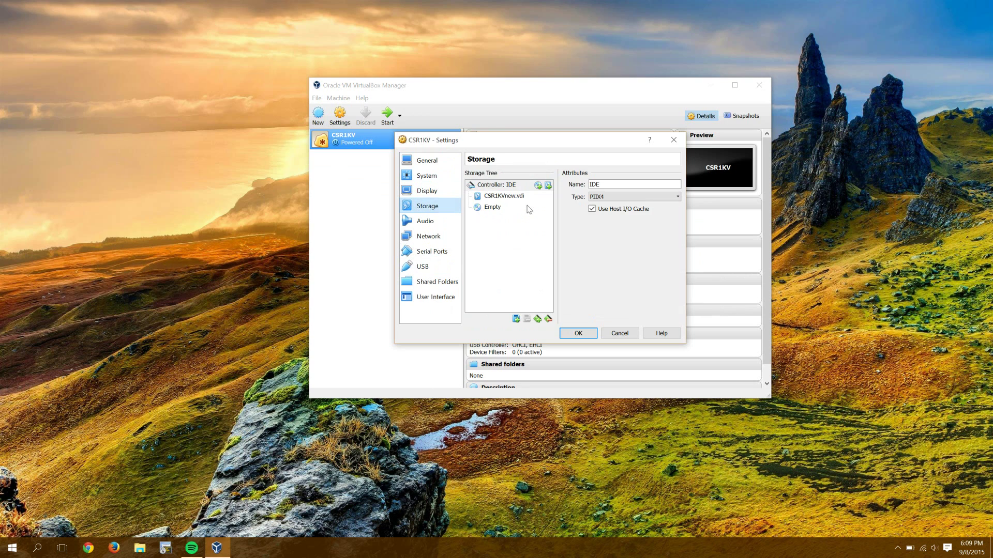
{"action": "left_click", "coordinate": [496, 208]}
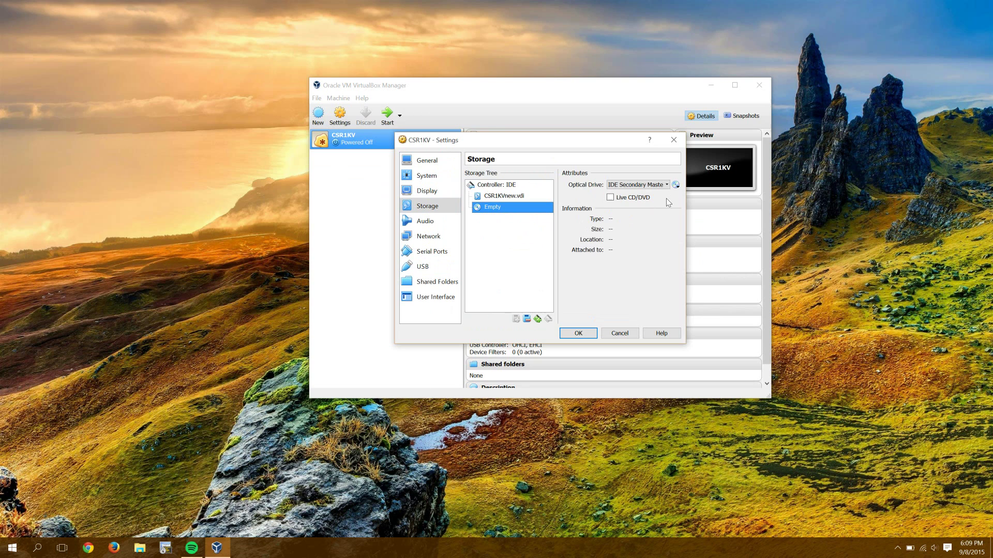
{"action": "left_click", "coordinate": [677, 185]}
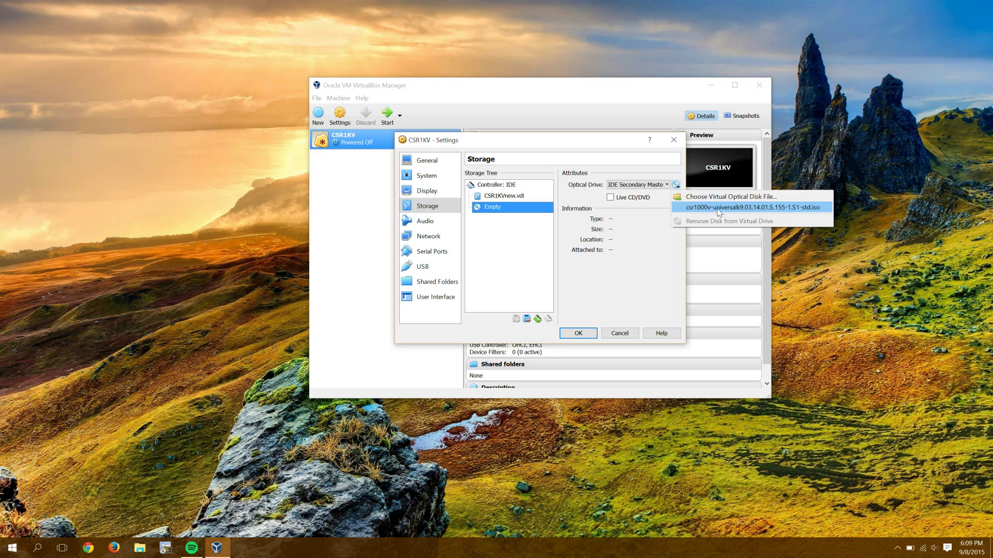
{"action": "left_click", "coordinate": [758, 209]}
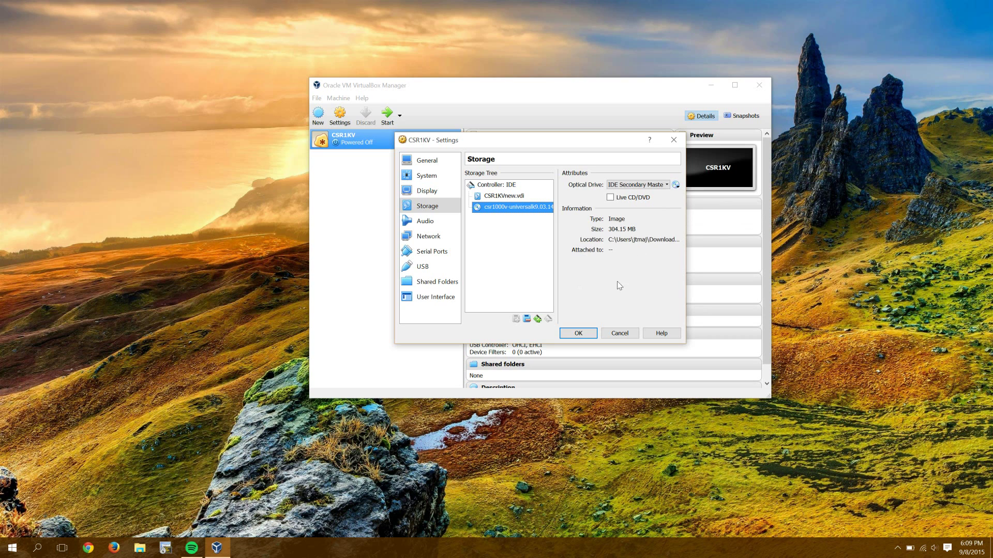
{"action": "left_click", "coordinate": [578, 333]}
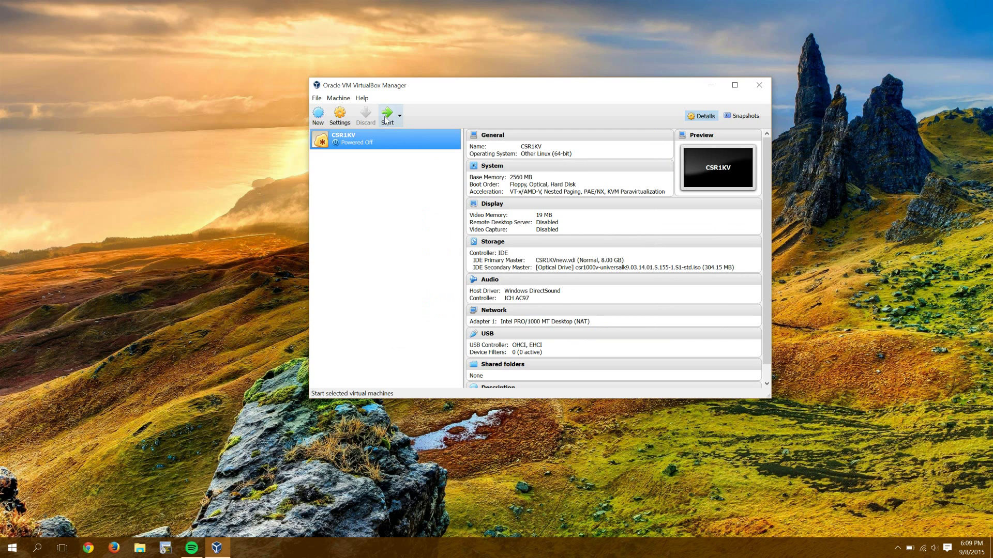
Start CSR1KV, boot the CSR 1000V Autodetect entry, and reposition its console window
{"action": "left_click", "coordinate": [387, 116]}
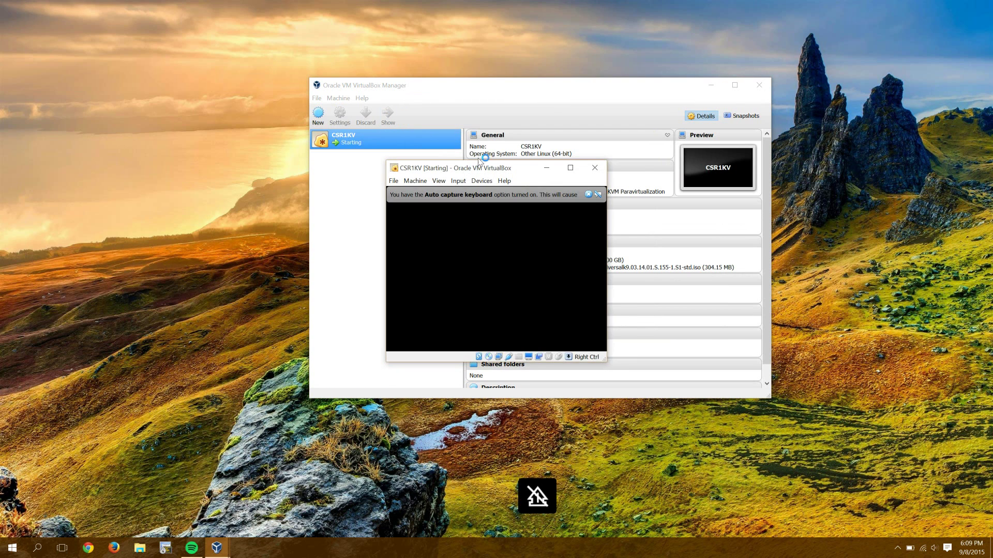
{"action": "left_click", "coordinate": [588, 195]}
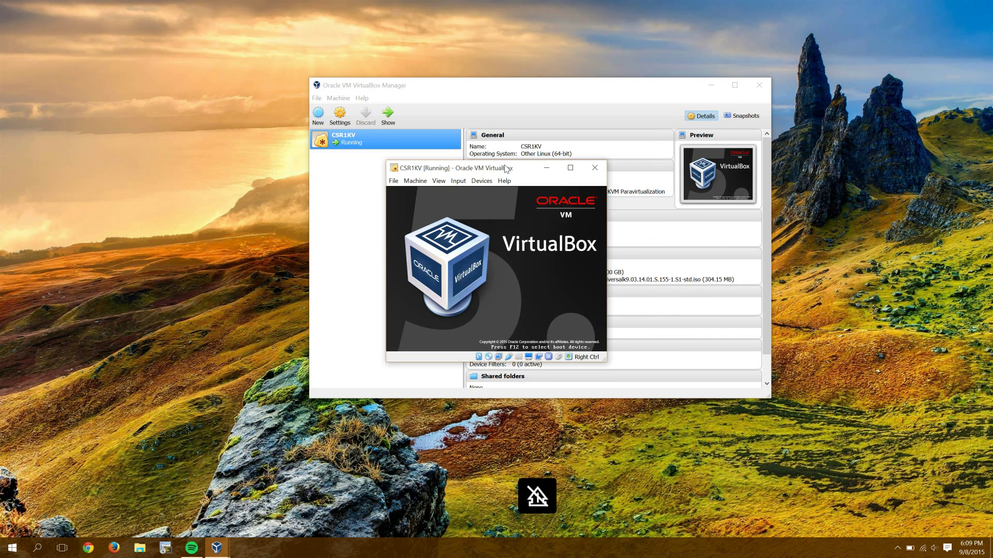
{"action": "left_click_drag", "start_coordinate": [487, 168], "coordinate": [406, 30]}
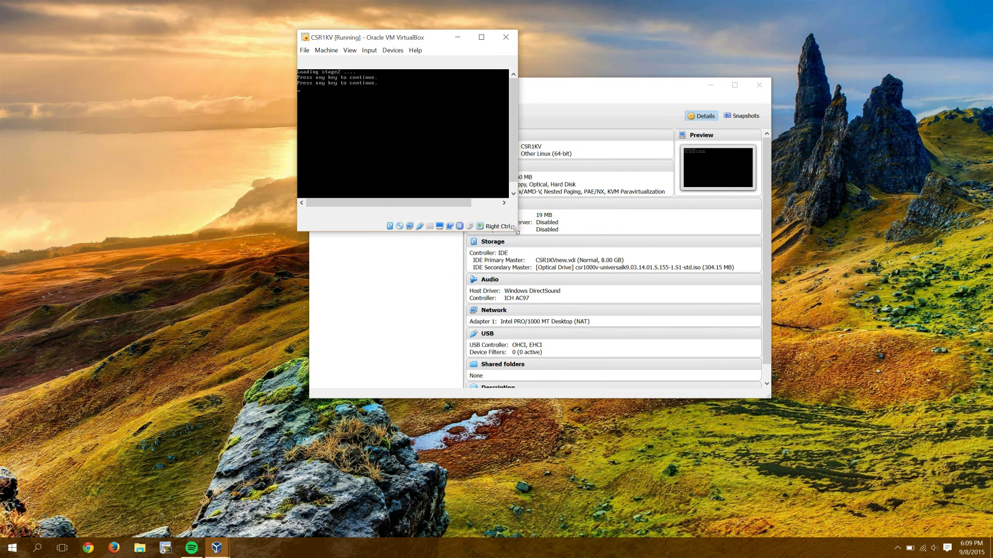
{"action": "left_click_drag", "start_coordinate": [509, 228], "coordinate": [667, 309]}
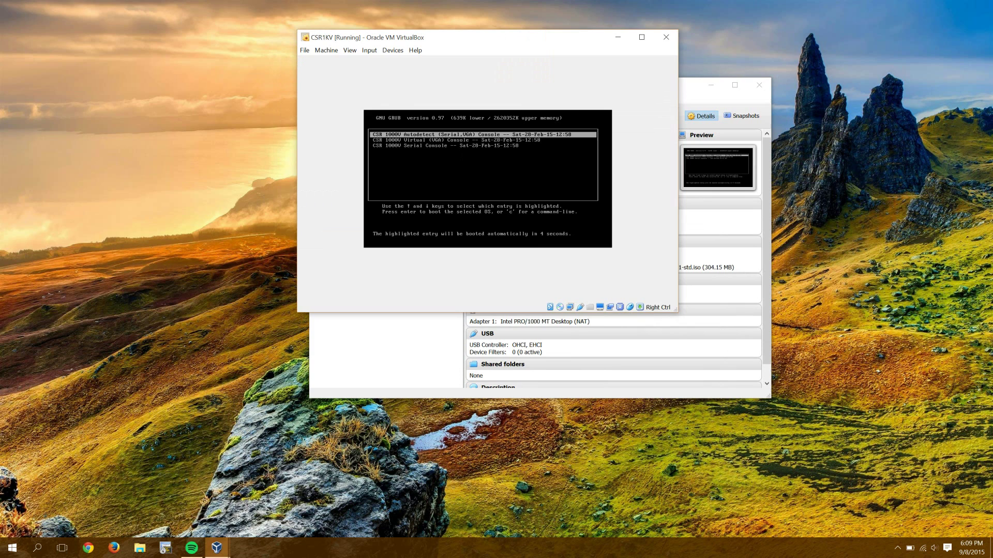
{"action": "key", "text": "Return"}
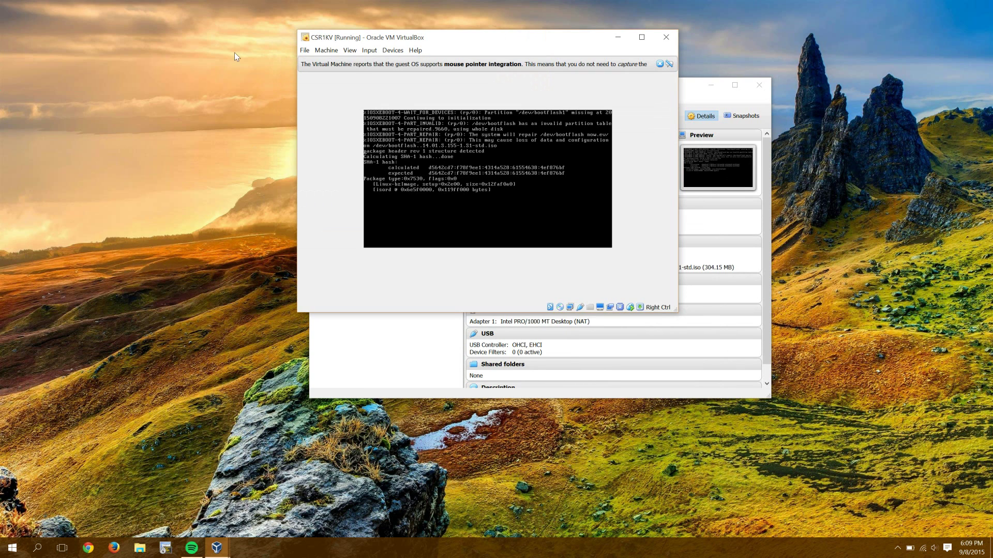
{"action": "left_click_drag", "start_coordinate": [389, 37], "coordinate": [440, 136]}
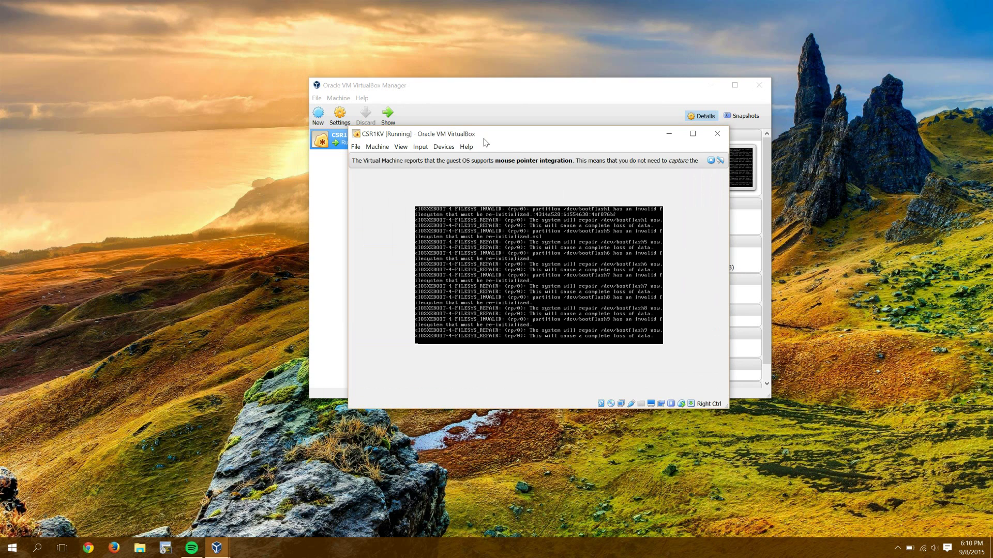
{"action": "left_click_drag", "start_coordinate": [484, 137], "coordinate": [433, 84]}
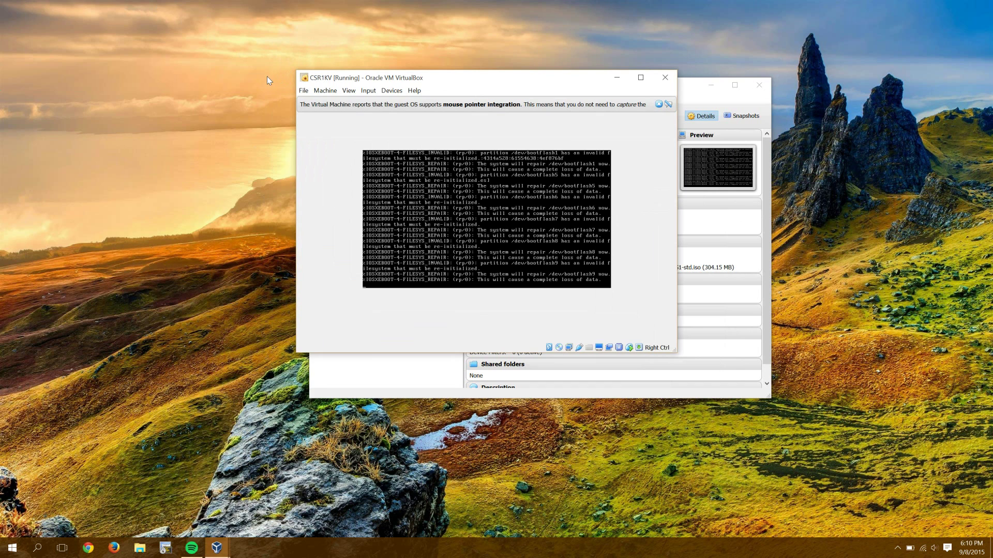
{"action": "left_click", "coordinate": [2, 151]}
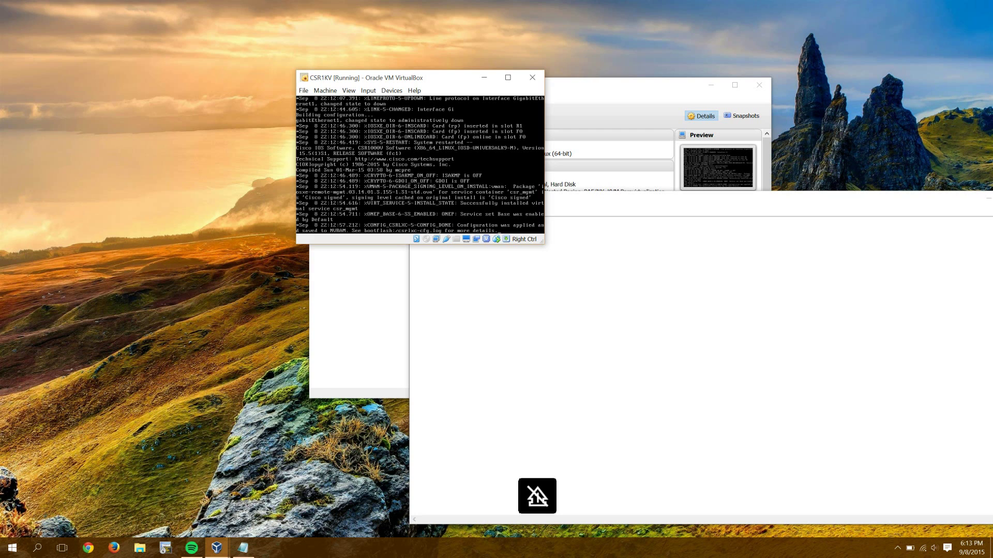
Bring the router console to Router>, then place the caret in the blank Untitled Notepad page
{"action": "key", "text": "Return"}
{"action": "key", "text": "Return"}
{"action": "key", "text": "Return"}
{"action": "key", "text": "Return"}
{"action": "key", "text": "Return"}
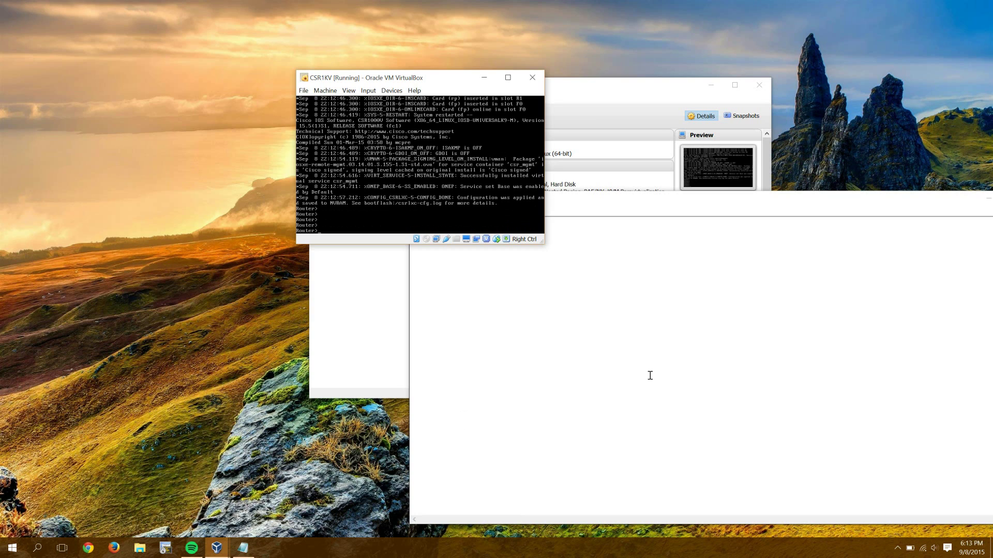
{"action": "left_click", "coordinate": [552, 376]}
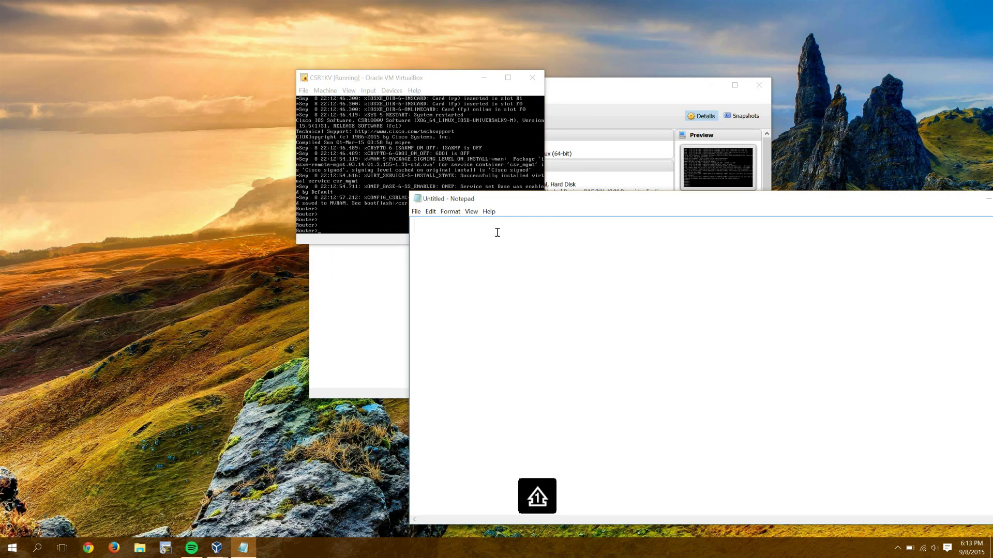
{"action": "left_click", "coordinate": [344, 87]}
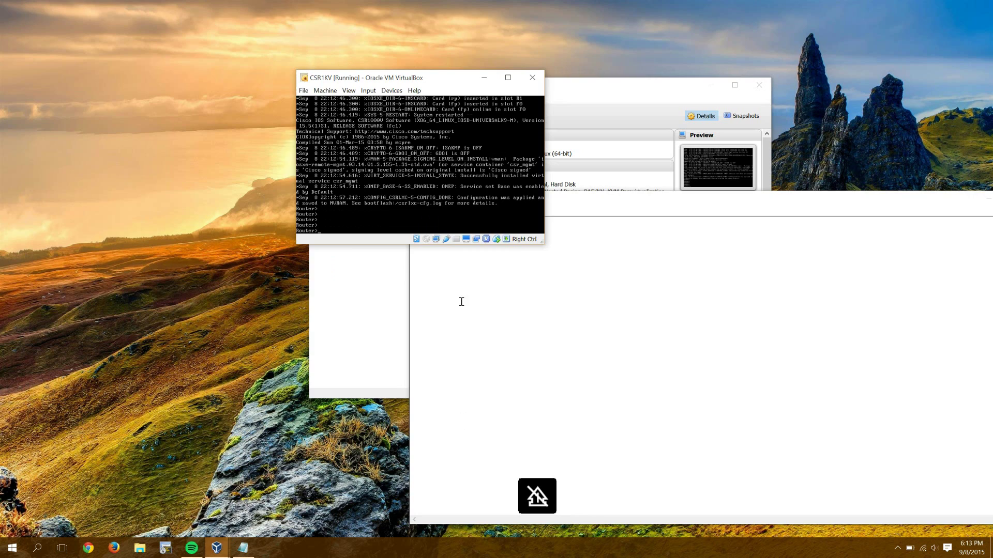
{"action": "left_click", "coordinate": [496, 308]}
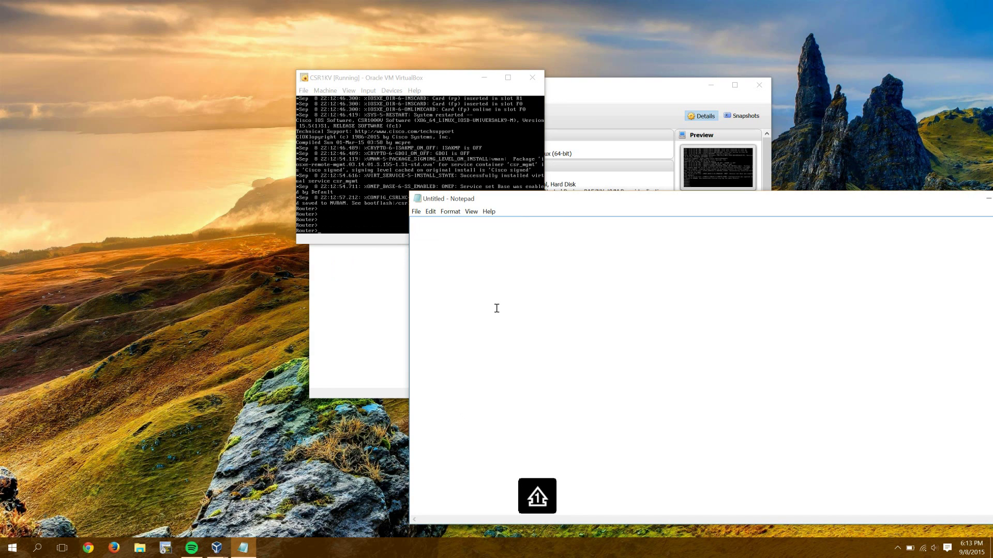
Draft the commands en, conf t, platform console serial and end in Notepad
{"action": "type", "text": "en "}
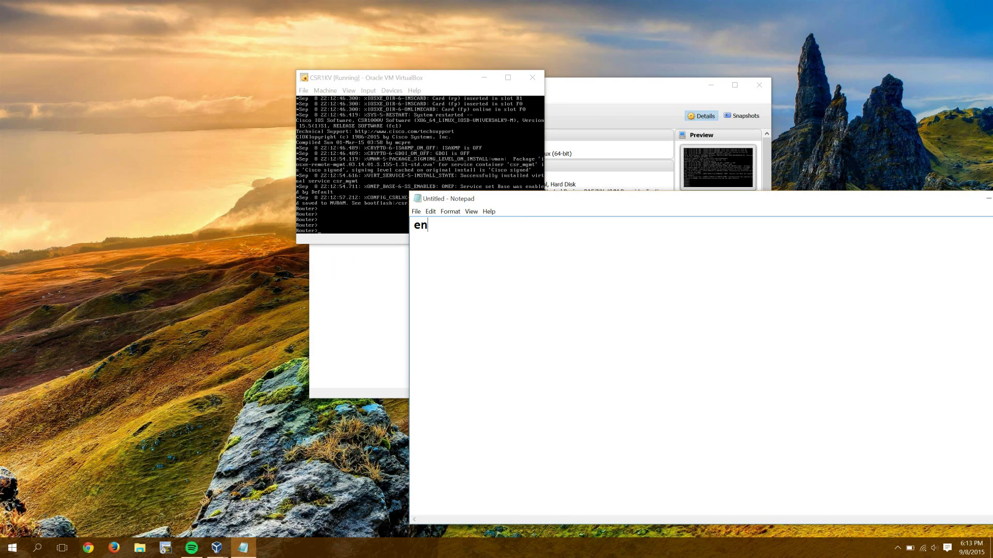
{"action": "type", "text": "conf t"}
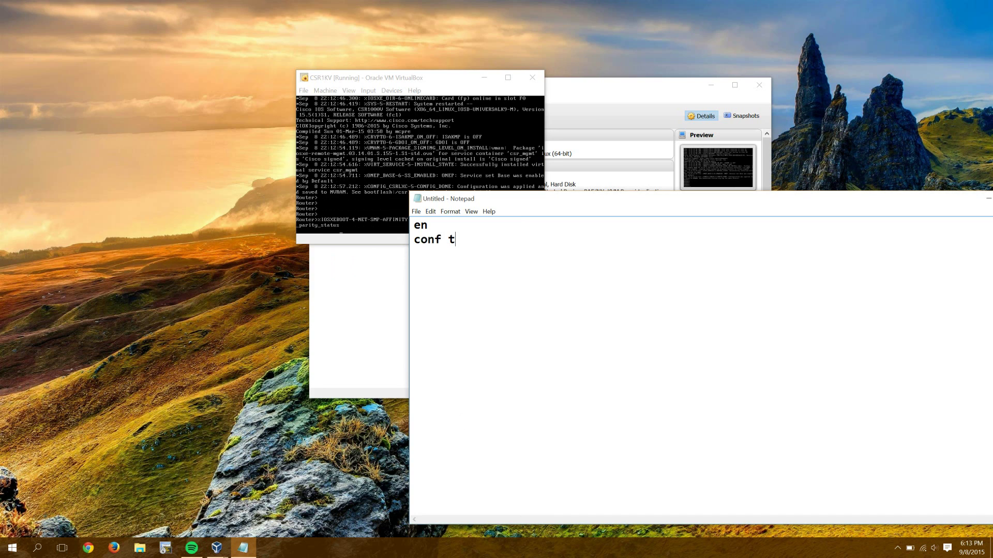
{"action": "key", "text": "Return"}
{"action": "type", "text": "plat"}
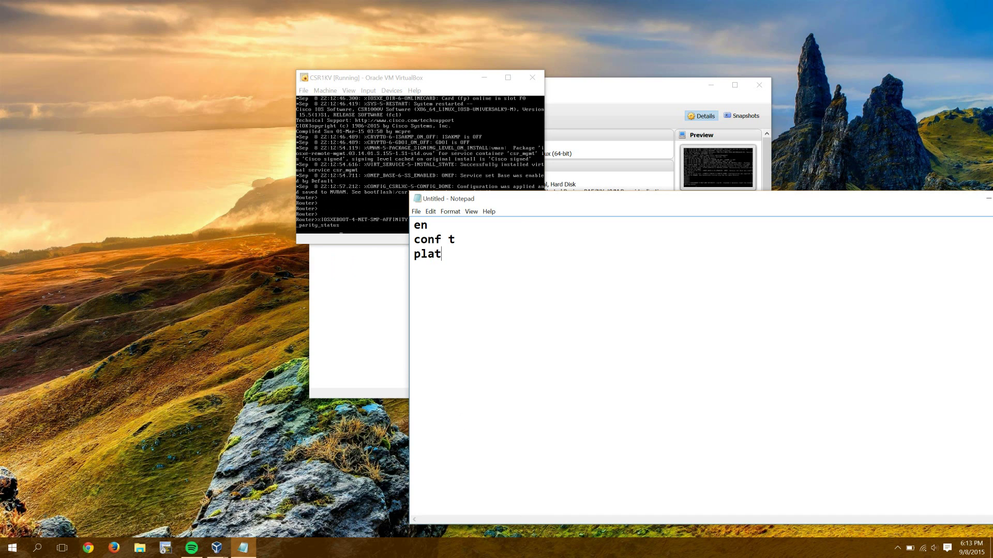
{"action": "type", "text": "form console serial"}
{"action": "key", "text": "Return"}
{"action": "type", "text": "end"}
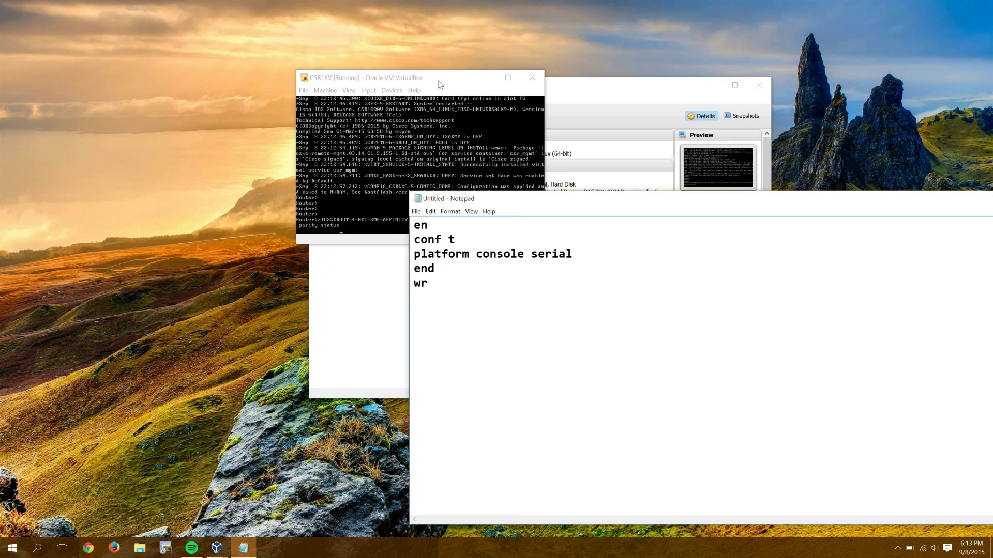
On the router, enter en, conf t, platform console serial, end, then wr to save
{"action": "left_click_drag", "start_coordinate": [440, 85], "coordinate": [257, 147]}
{"action": "key", "text": "Return"}
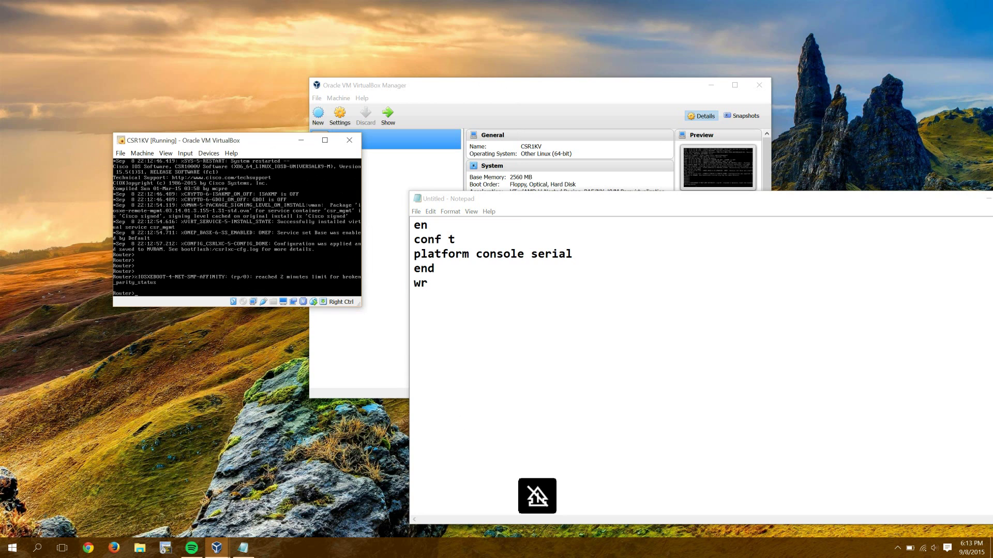
{"action": "type", "text": "en"}
{"action": "key", "text": "Return"}
{"action": "type", "text": "conf t"}
{"action": "key", "text": "Return"}
{"action": "type", "text": "pl"}
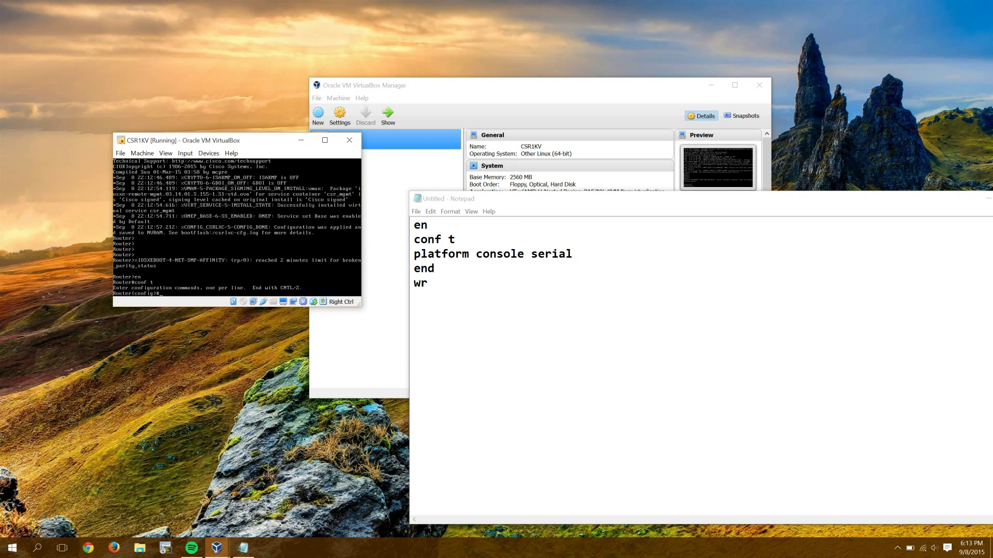
{"action": "type", "text": "atform console serial"}
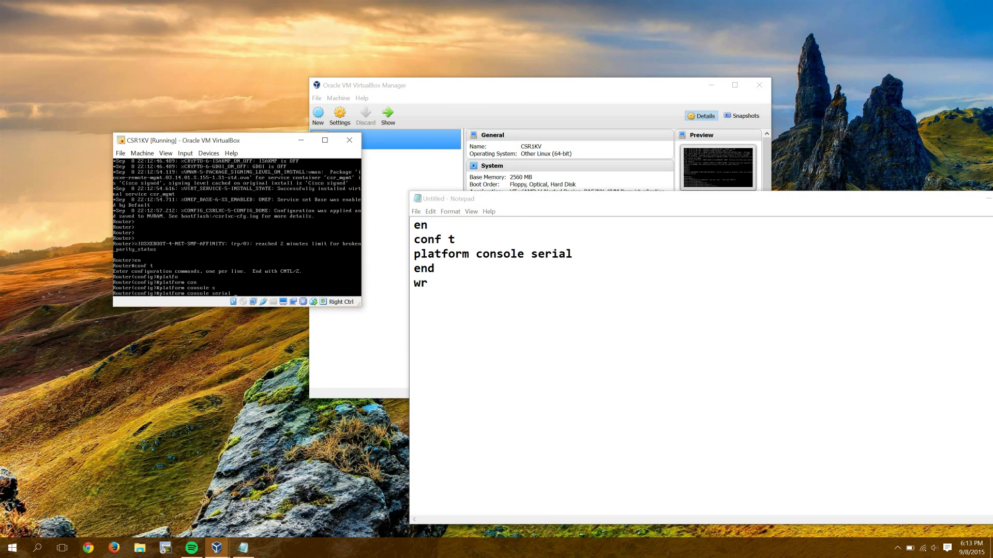
{"action": "key", "text": "Return"}
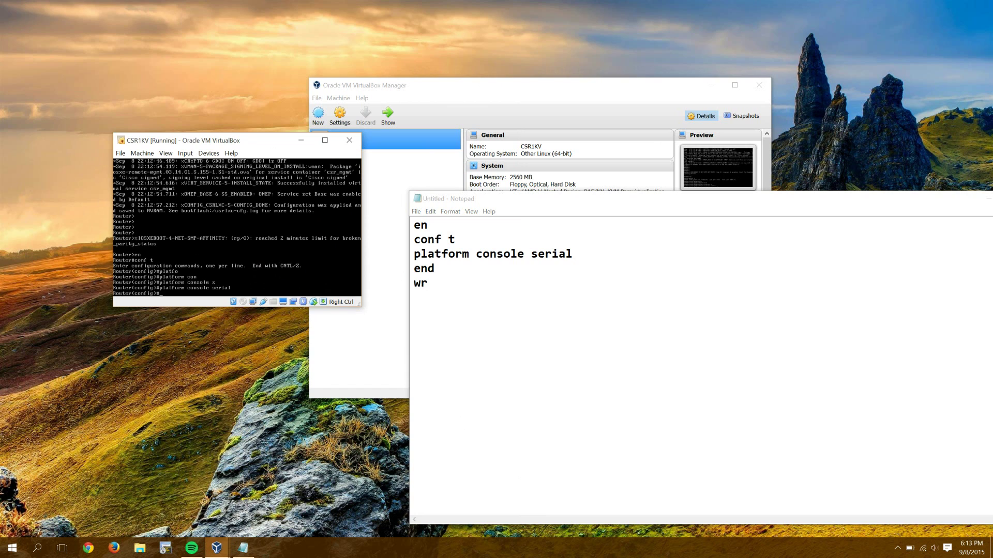
{"action": "type", "text": "end"}
{"action": "key", "text": "Return"}
{"action": "type", "text": "wr"}
{"action": "key", "text": "Return"}
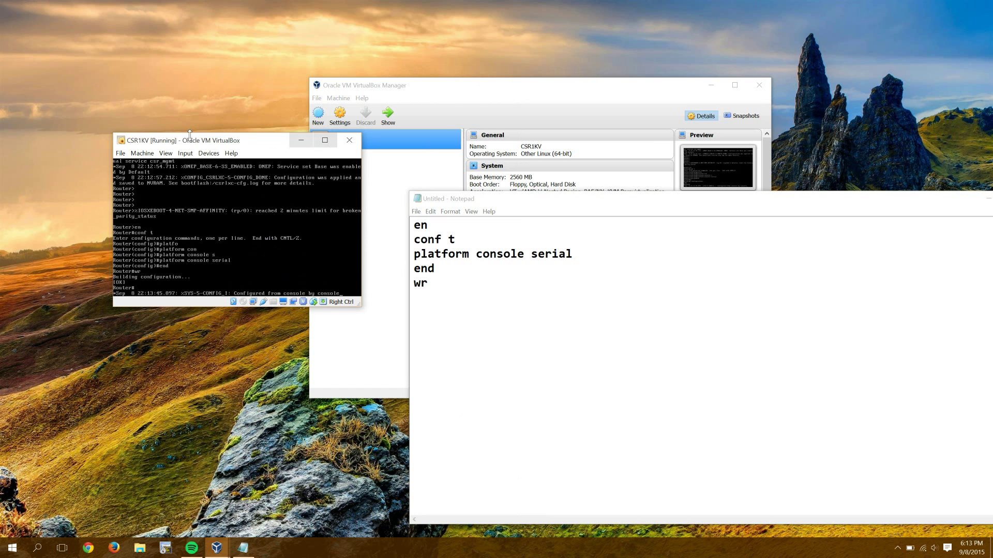
Close the CSR1KV VM window, choosing to power off the machine
{"action": "left_click", "coordinate": [349, 140]}
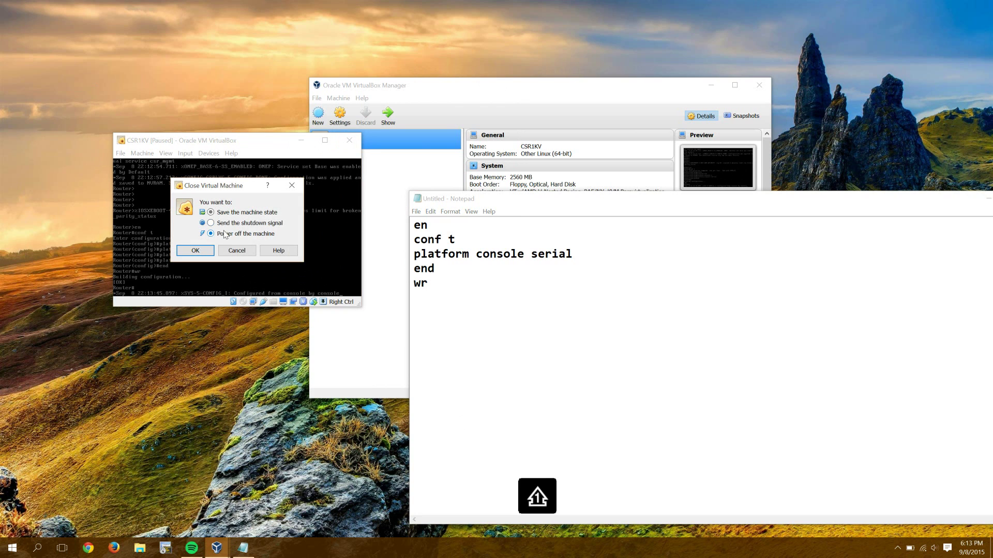
{"action": "left_click", "coordinate": [206, 252]}
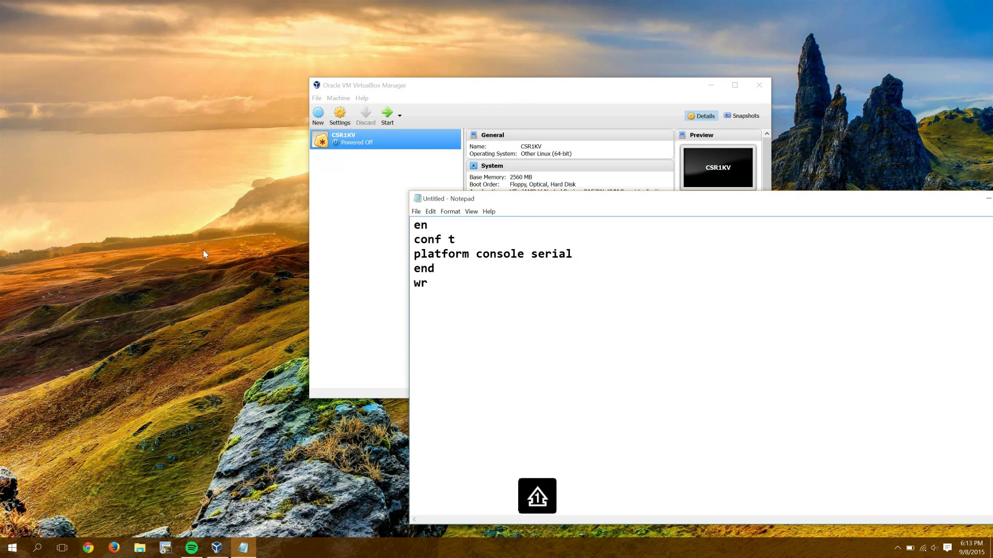
{"action": "left_click", "coordinate": [229, 446]}
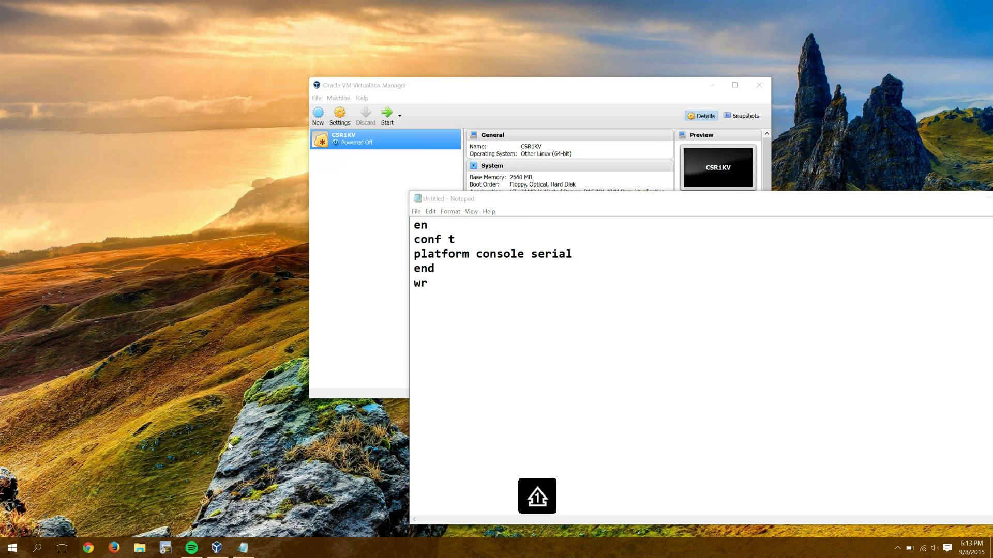
Launch GNS3 and dismiss the New project prompt
{"action": "key", "text": "super"}
{"action": "type", "text": "gns3"}
{"action": "key", "text": "Return"}
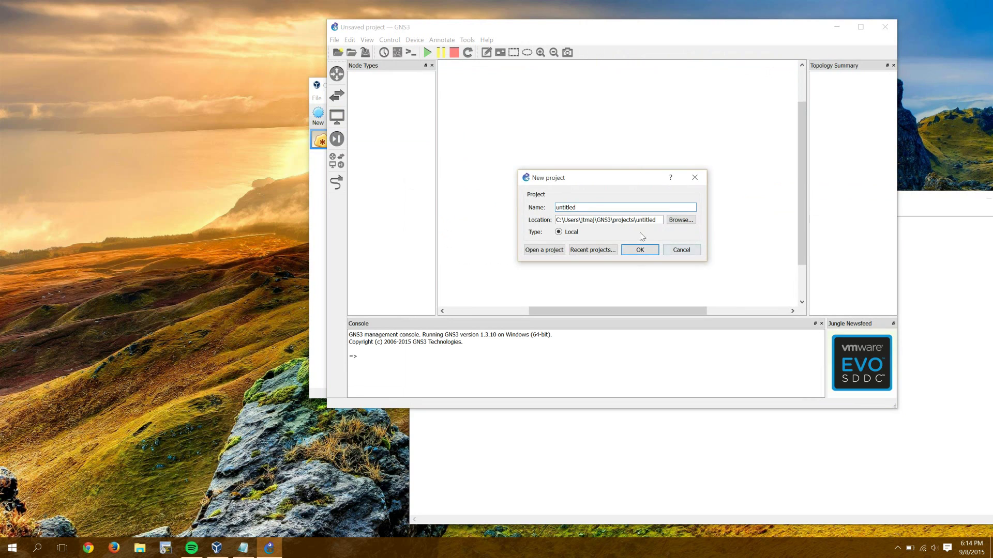
{"action": "left_click", "coordinate": [668, 253]}
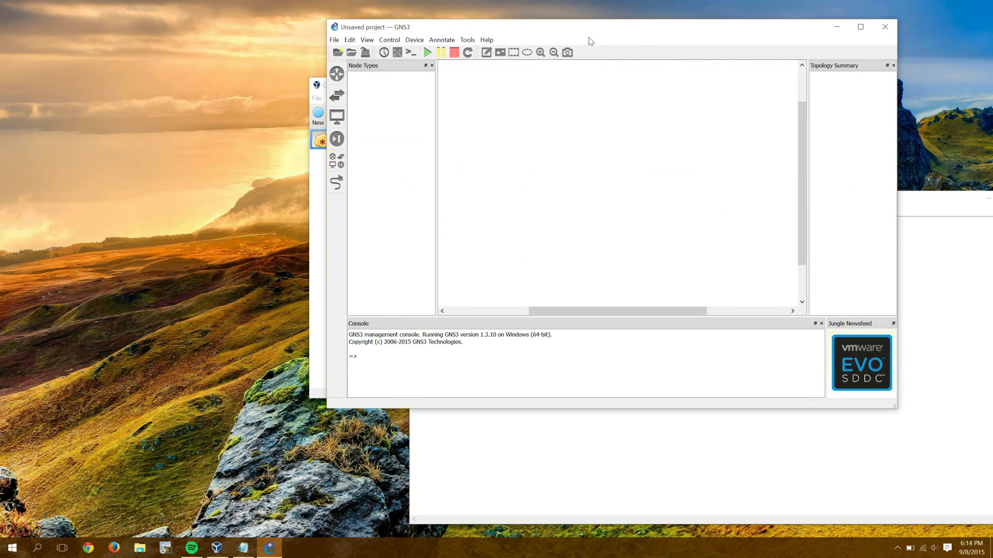
{"action": "left_click_drag", "start_coordinate": [591, 29], "coordinate": [408, 116]}
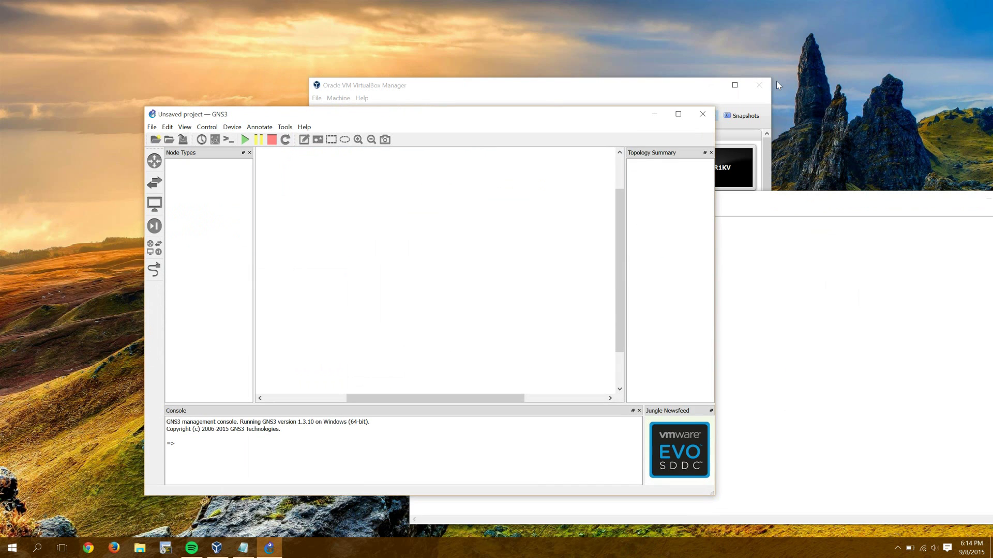
In Preferences > VirtualBox VMs, delete the old CSR1KV template and start a new one
{"action": "left_click", "coordinate": [760, 85]}
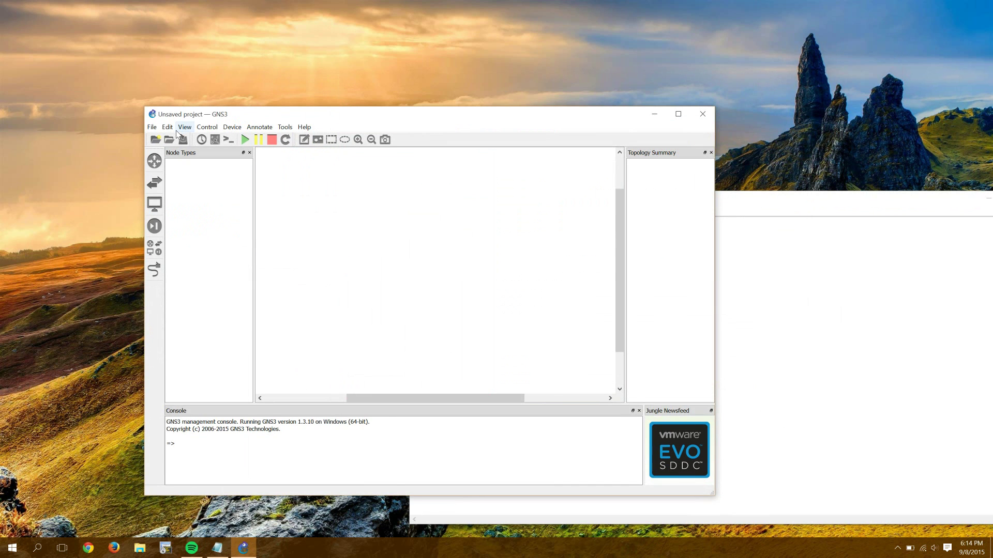
{"action": "left_click", "coordinate": [153, 127]}
{"action": "mouse_move", "coordinate": [171, 129]}
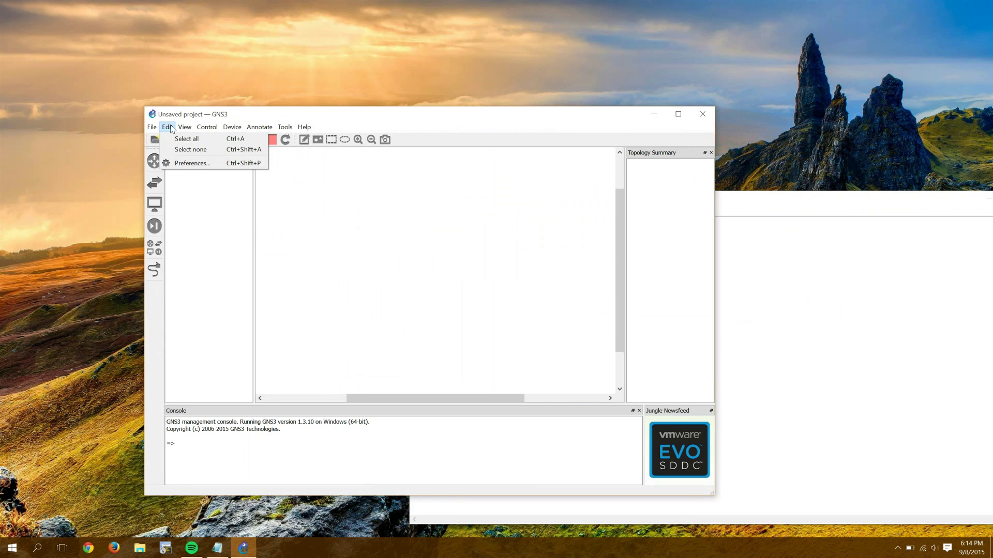
{"action": "left_click", "coordinate": [192, 164]}
{"action": "left_click", "coordinate": [351, 307]}
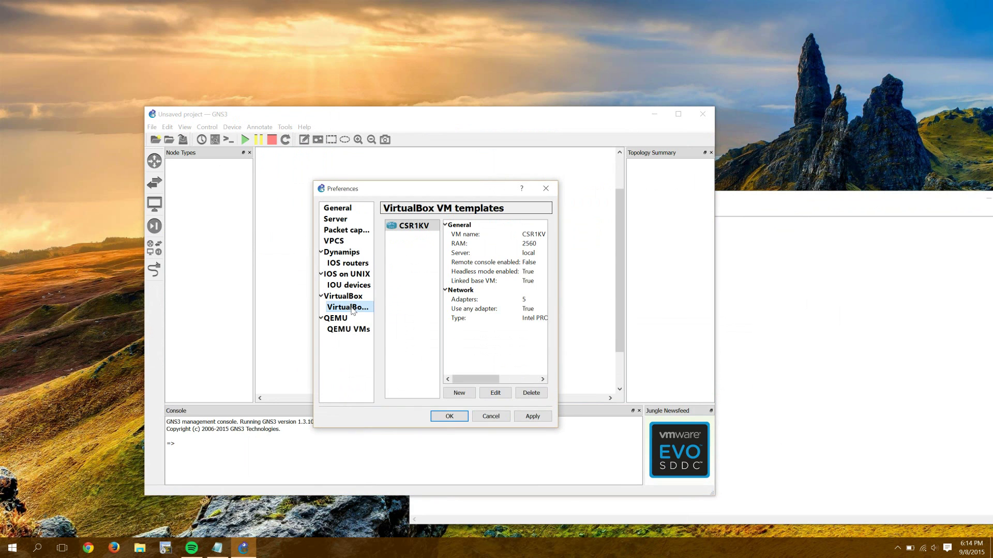
{"action": "left_click", "coordinate": [531, 393]}
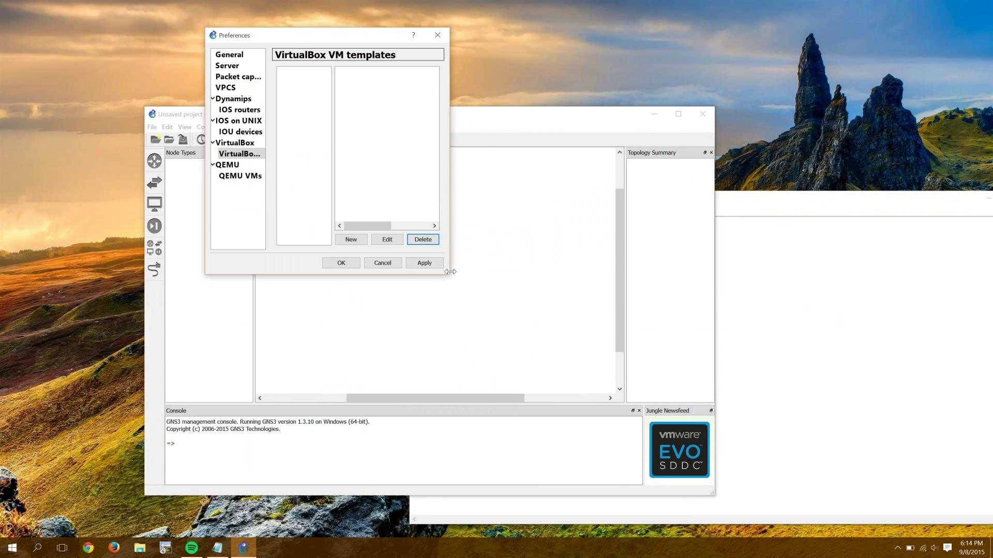
{"action": "left_click_drag", "start_coordinate": [450, 272], "coordinate": [631, 353]}
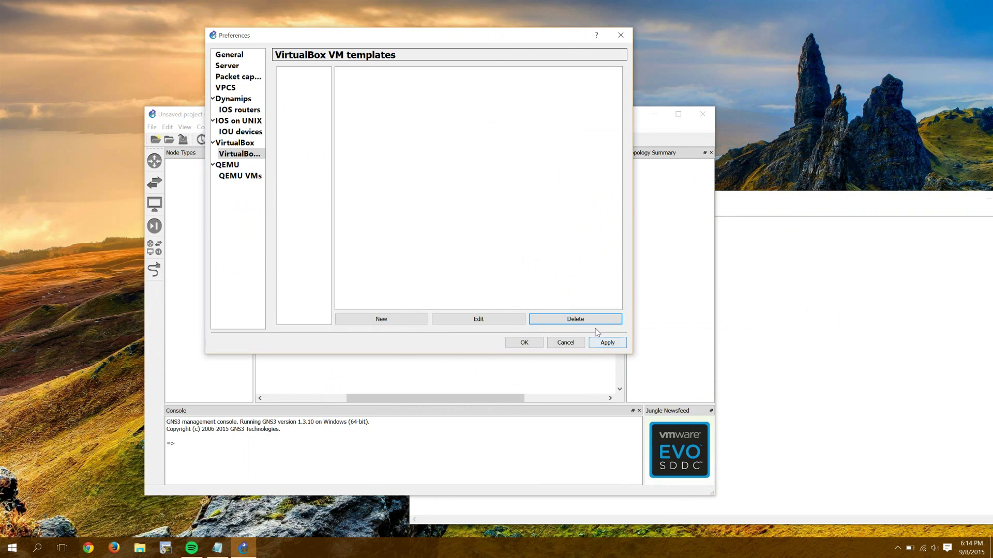
{"action": "left_click", "coordinate": [375, 322]}
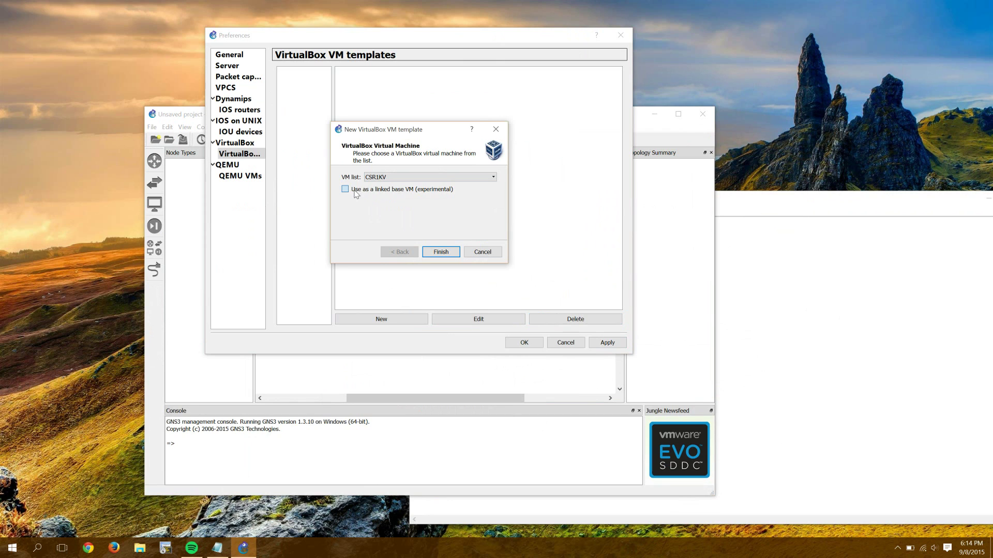
Finish the CSR1KV template and give it the router symbol in the Routers category
{"action": "left_click", "coordinate": [441, 252]}
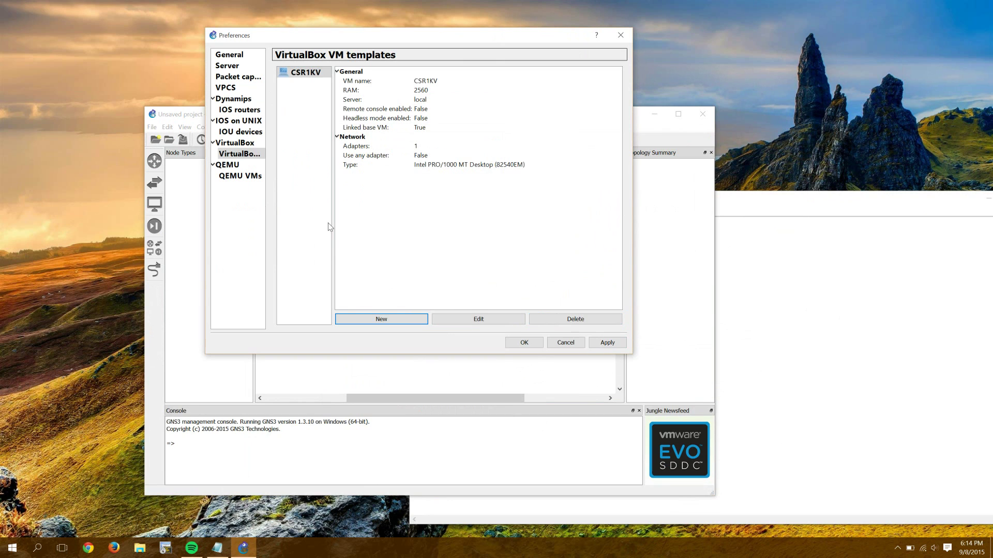
{"action": "right_click", "coordinate": [300, 74]}
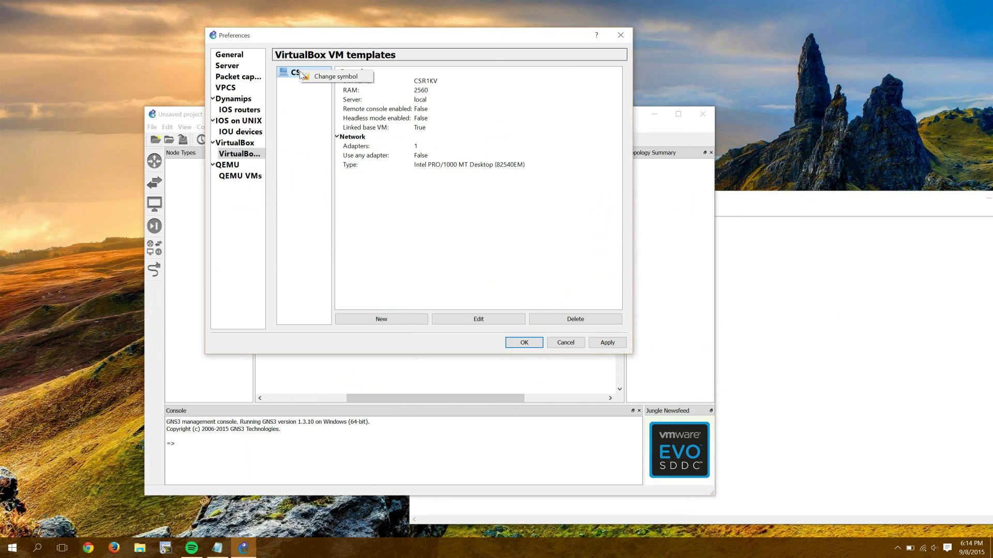
{"action": "left_click", "coordinate": [331, 78]}
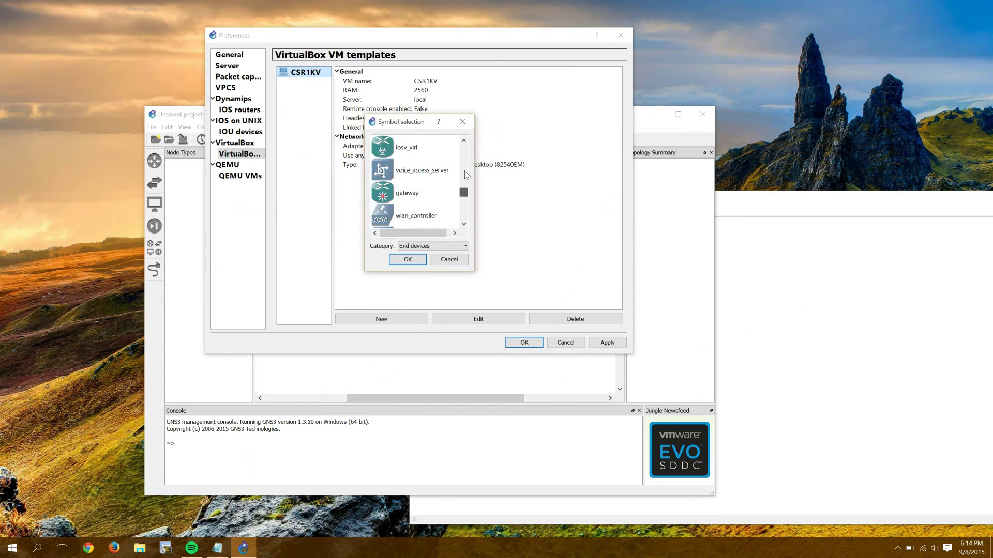
{"action": "scroll", "coordinate": [424, 186], "scroll_direction": "up", "scroll_amount": 5}
{"action": "scroll", "coordinate": [434, 169], "scroll_direction": "down", "scroll_amount": 2}
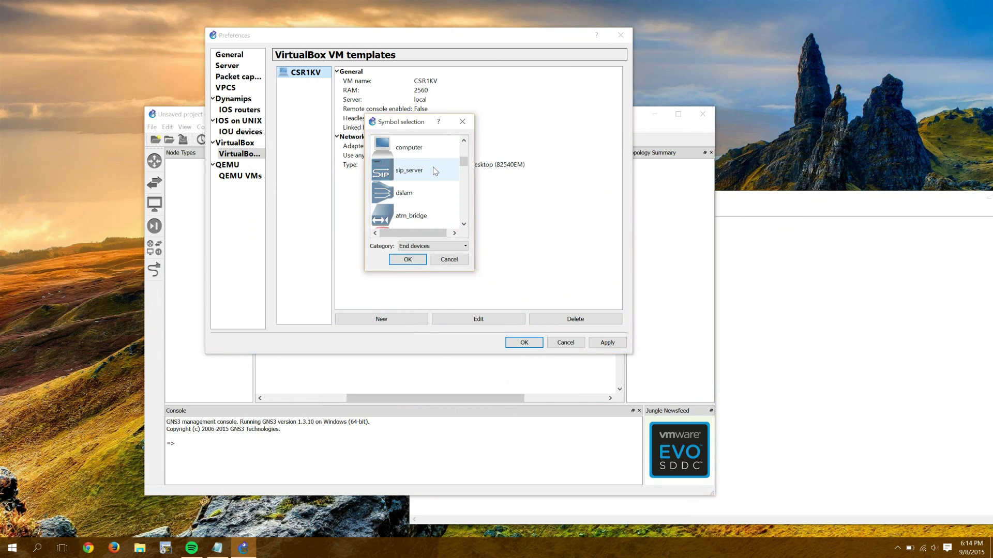
{"action": "scroll", "coordinate": [435, 171], "scroll_direction": "down", "scroll_amount": 1}
{"action": "left_click", "coordinate": [439, 213]}
{"action": "scroll", "coordinate": [440, 214], "scroll_direction": "down", "scroll_amount": 1}
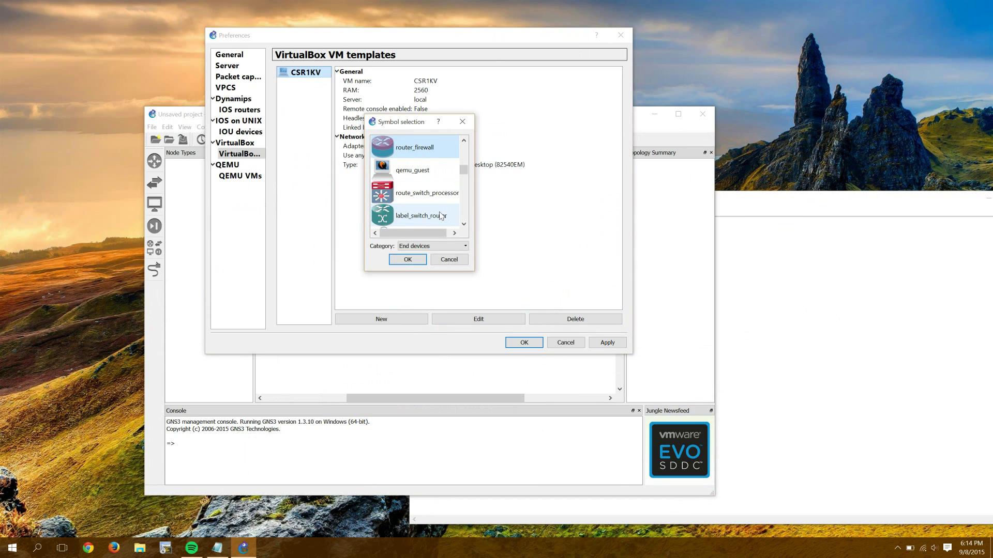
{"action": "scroll", "coordinate": [439, 212], "scroll_direction": "down", "scroll_amount": 2}
{"action": "left_click", "coordinate": [439, 212]}
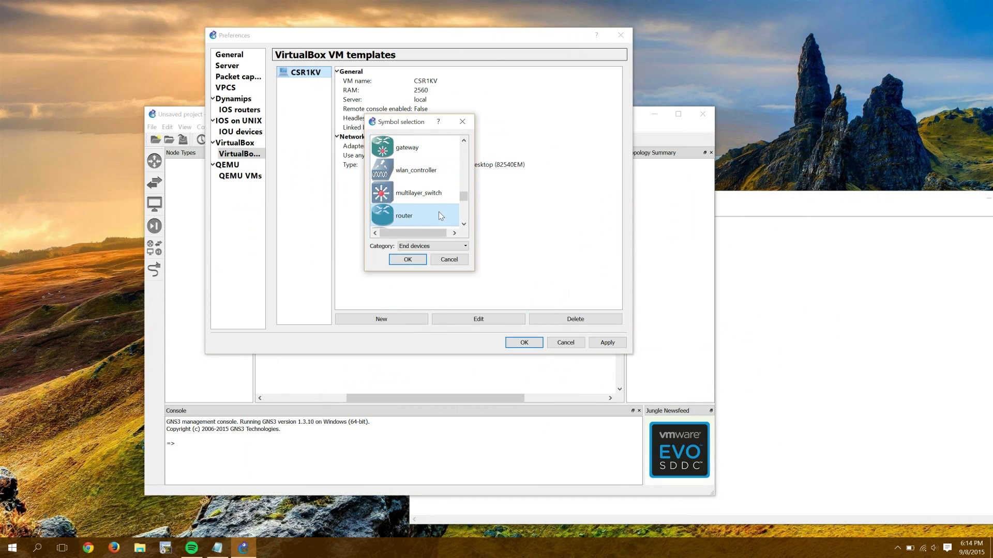
{"action": "left_click", "coordinate": [425, 246]}
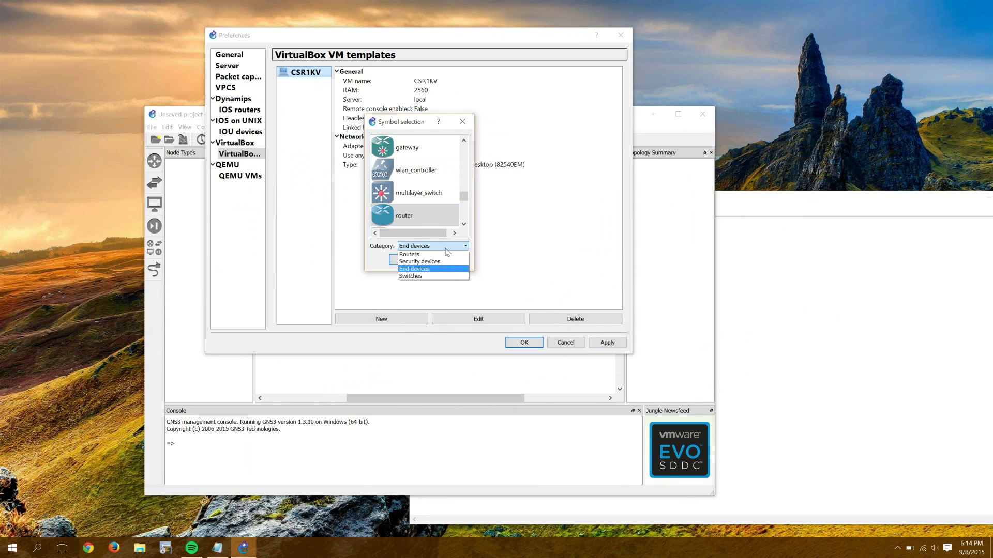
{"action": "left_click", "coordinate": [410, 255]}
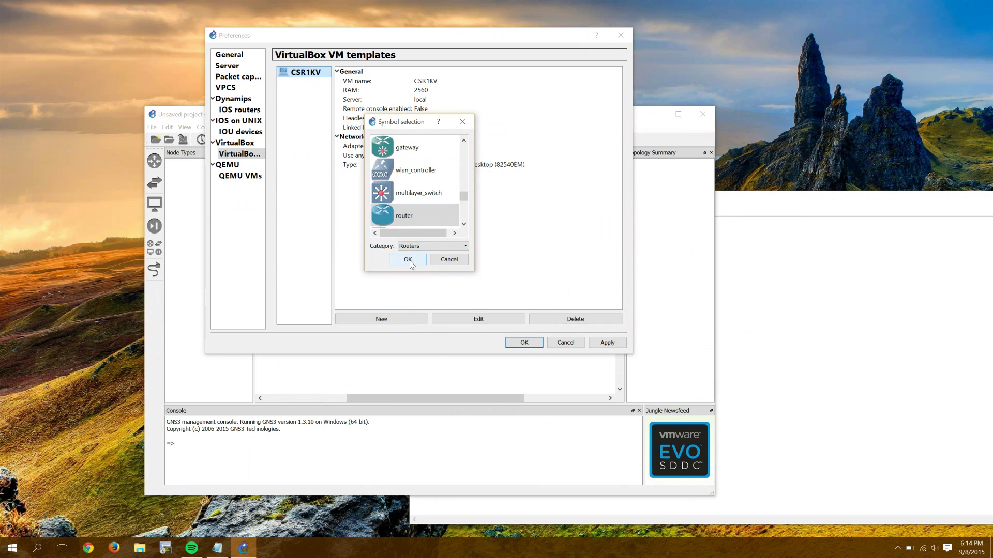
{"action": "left_click", "coordinate": [408, 259]}
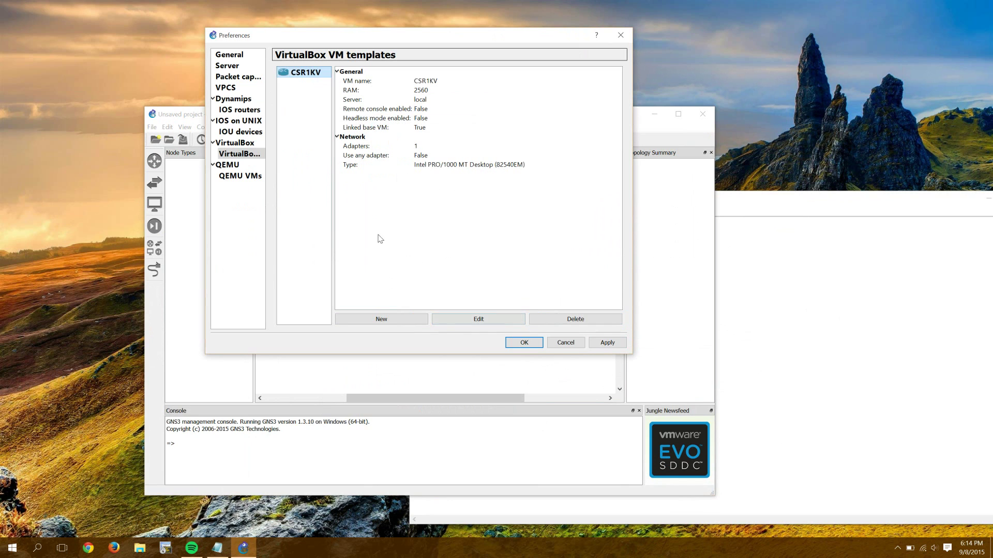
Set the template to 5 adapters, any-adapter use and headless mode, then apply
{"action": "left_click", "coordinate": [454, 316]}
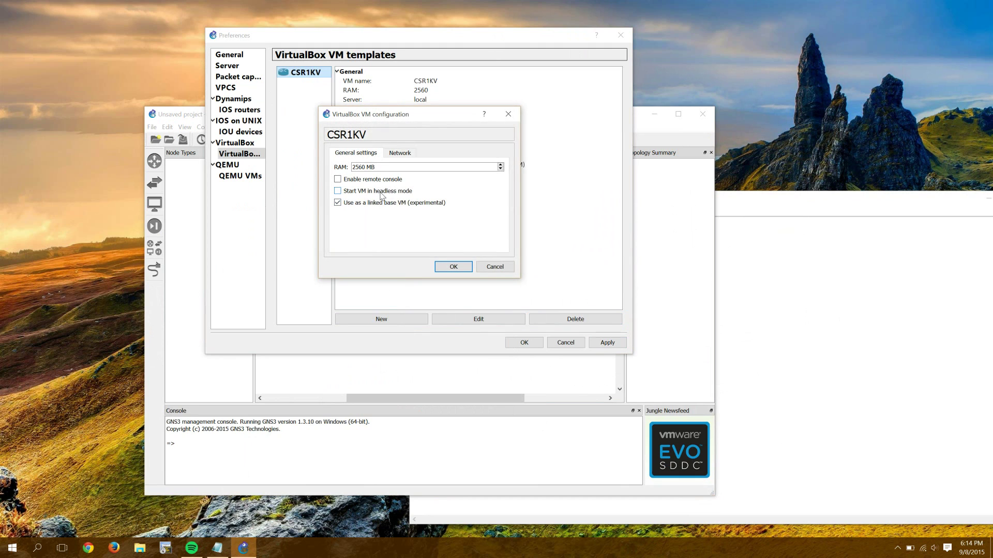
{"action": "left_click", "coordinate": [401, 153]}
{"action": "double_click", "coordinate": [365, 167]}
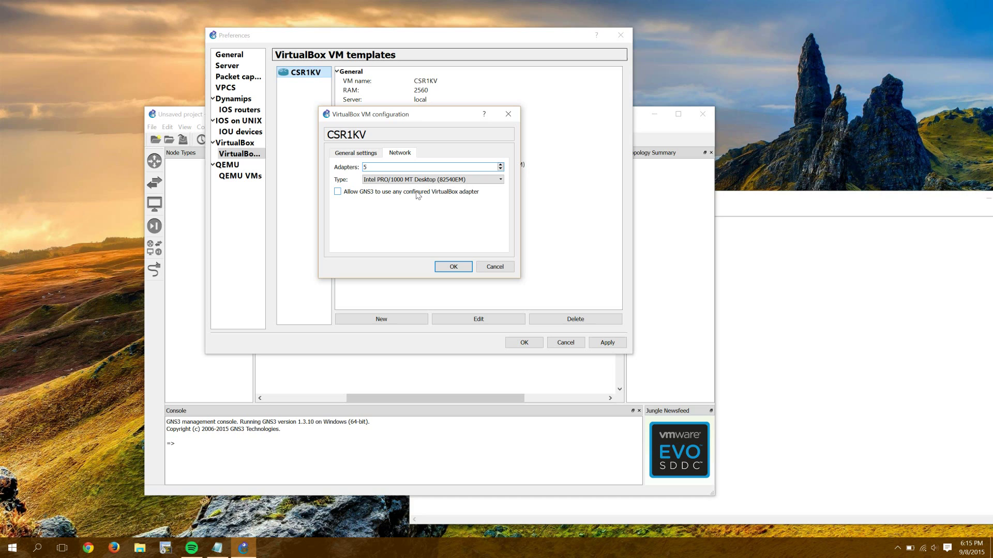
{"action": "left_click", "coordinate": [455, 267]}
{"action": "left_click", "coordinate": [608, 343]}
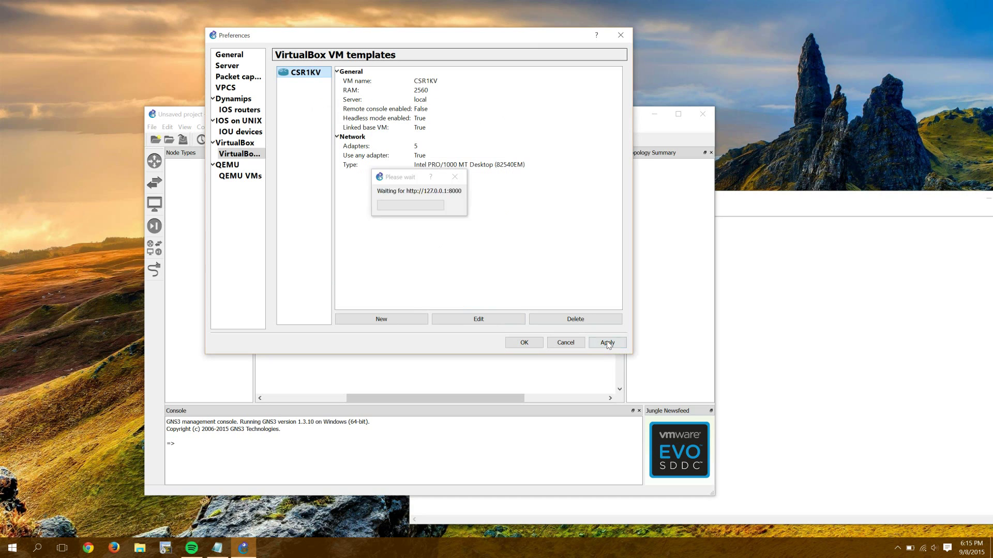
{"action": "left_click", "coordinate": [513, 342]}
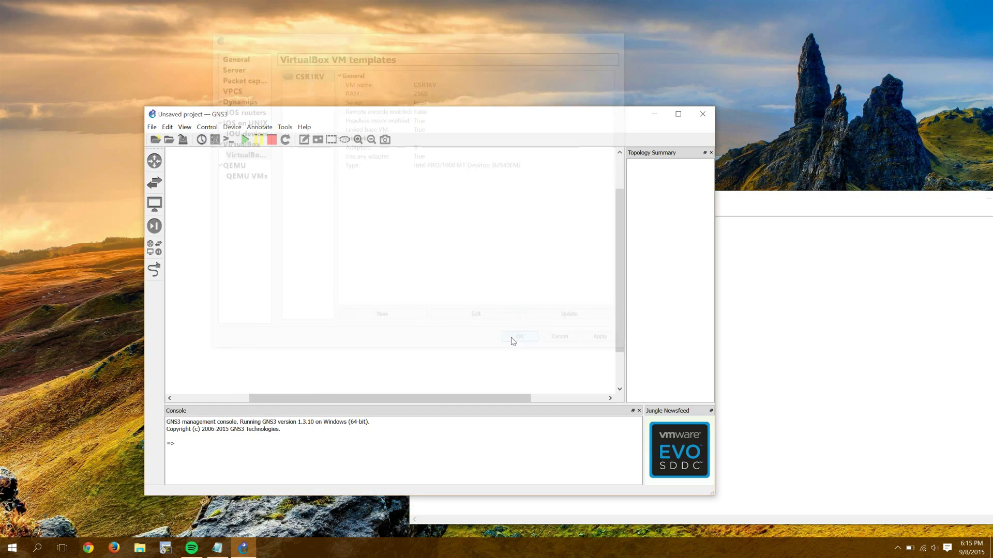
{"action": "left_click", "coordinate": [154, 161]}
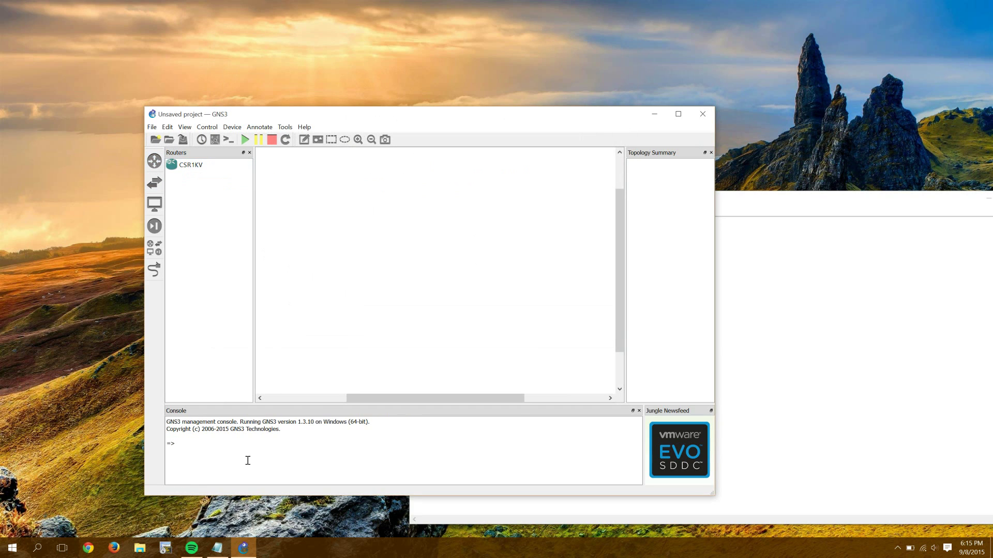
Launch Oracle VM VirtualBox by searching 'virtu' from the Start menu
{"action": "key", "text": "super"}
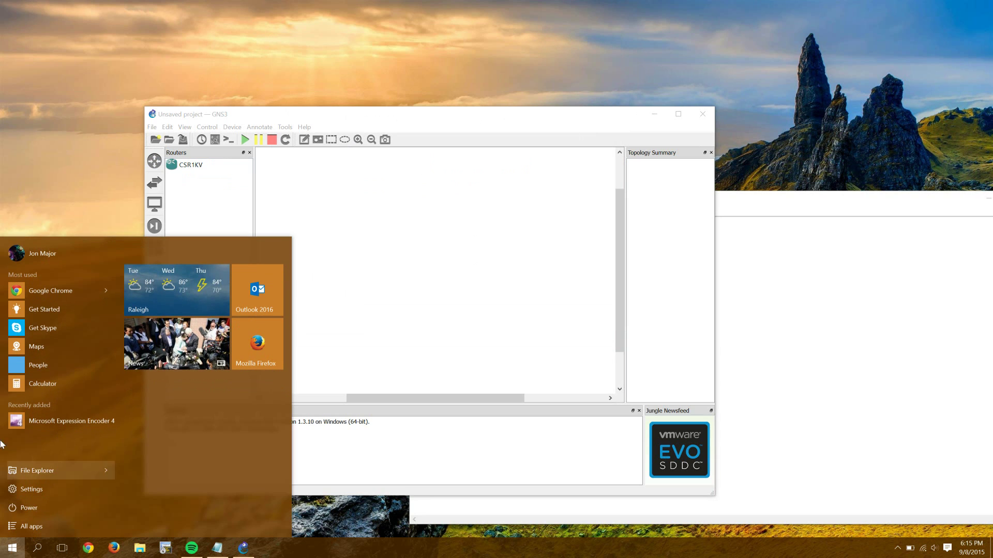
{"action": "type", "text": "virtual"}
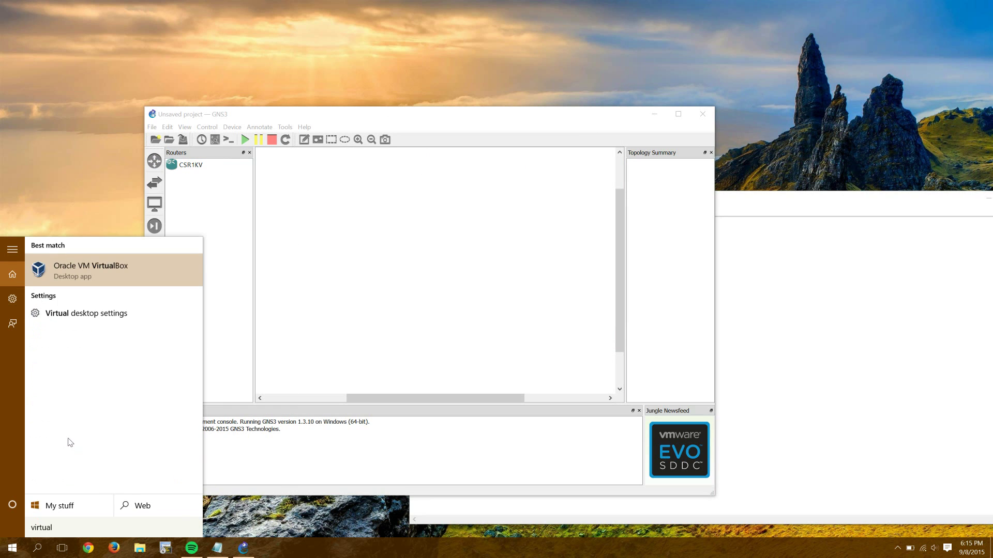
{"action": "key", "text": "Return"}
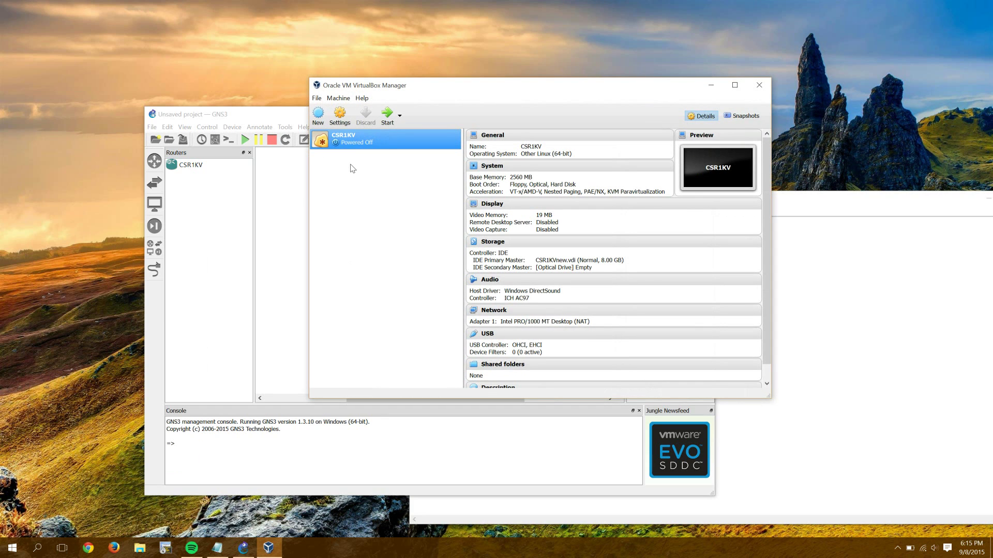
Try placing a CSR1KV router on the canvas and dismiss the linked-clone error
{"action": "left_click", "coordinate": [301, 114]}
{"action": "left_click_drag", "start_coordinate": [302, 114], "coordinate": [403, 114]}
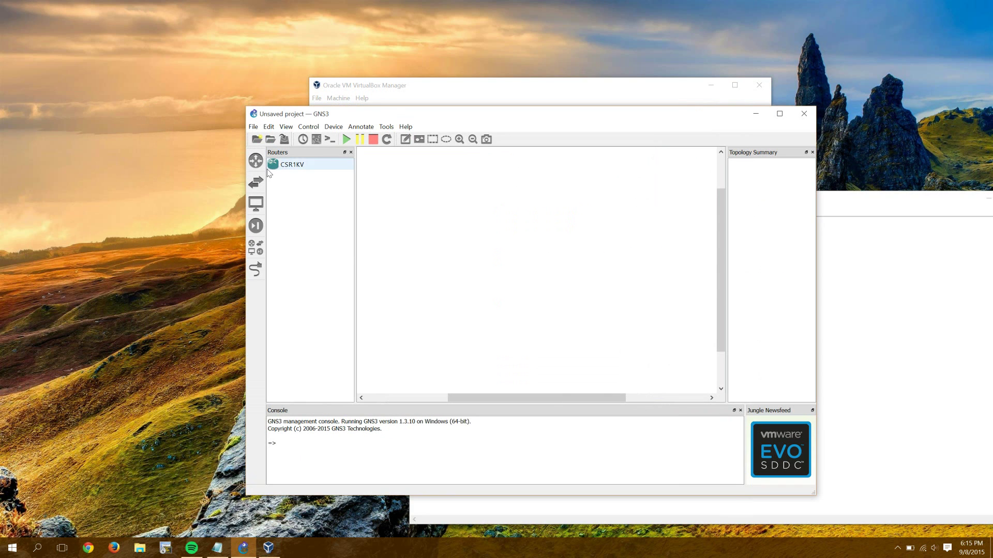
{"action": "left_click_drag", "start_coordinate": [268, 171], "coordinate": [412, 266]}
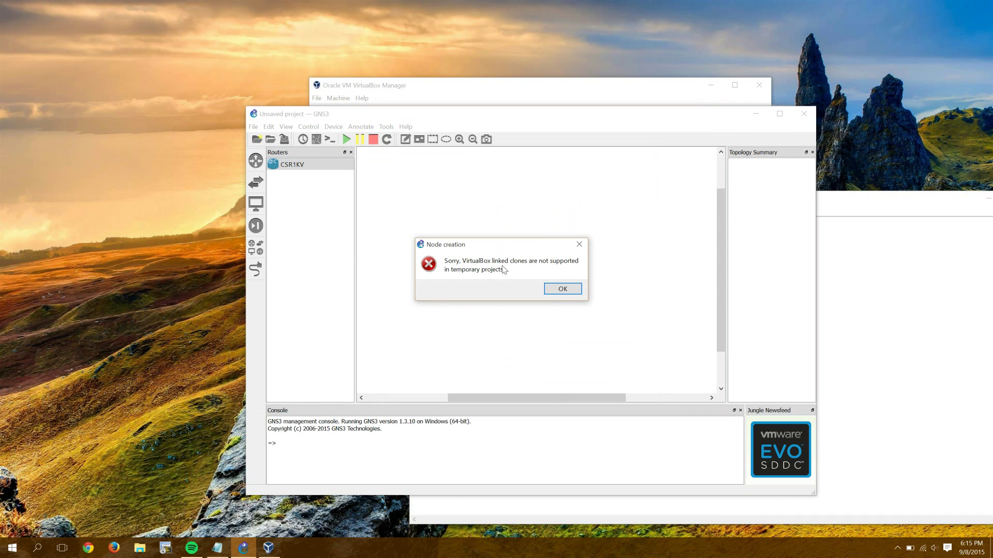
{"action": "left_click", "coordinate": [546, 290]}
Save the project as untitled.gns3 in the CSRlab folder
{"action": "key", "text": "ctrl+s"}
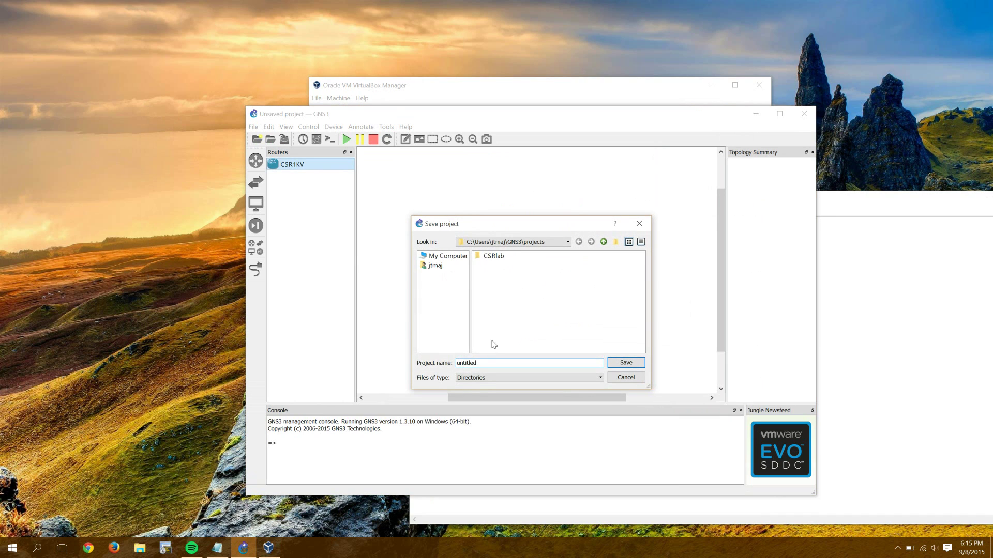
{"action": "left_click", "coordinate": [494, 257]}
{"action": "left_click", "coordinate": [623, 363]}
{"action": "left_click", "coordinate": [638, 364]}
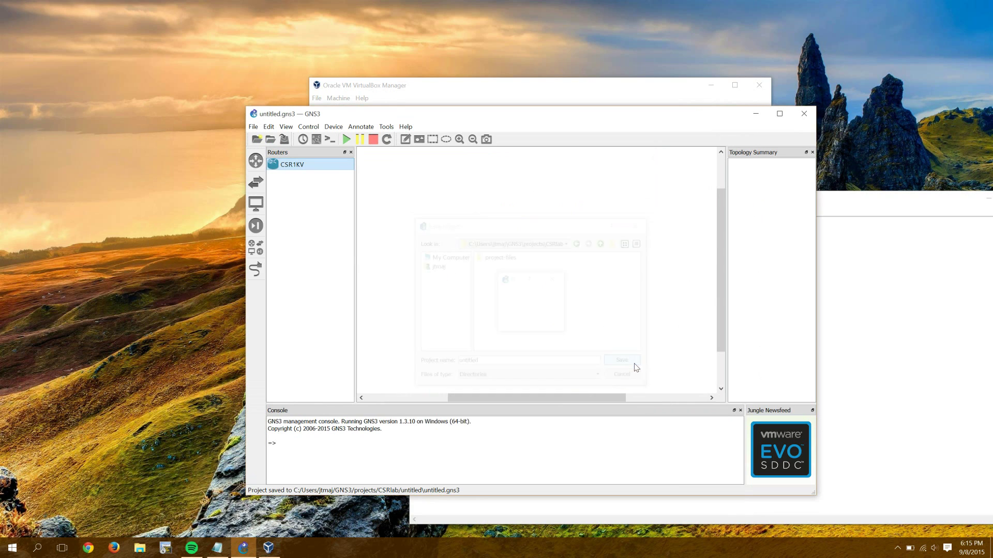
Drag CSR1KV-1 and CSR1KV-2 onto the canvas, checking their linked clones in VirtualBox Manager
{"action": "left_click_drag", "start_coordinate": [314, 171], "coordinate": [452, 248]}
{"action": "left_click_drag", "start_coordinate": [333, 166], "coordinate": [564, 261]}
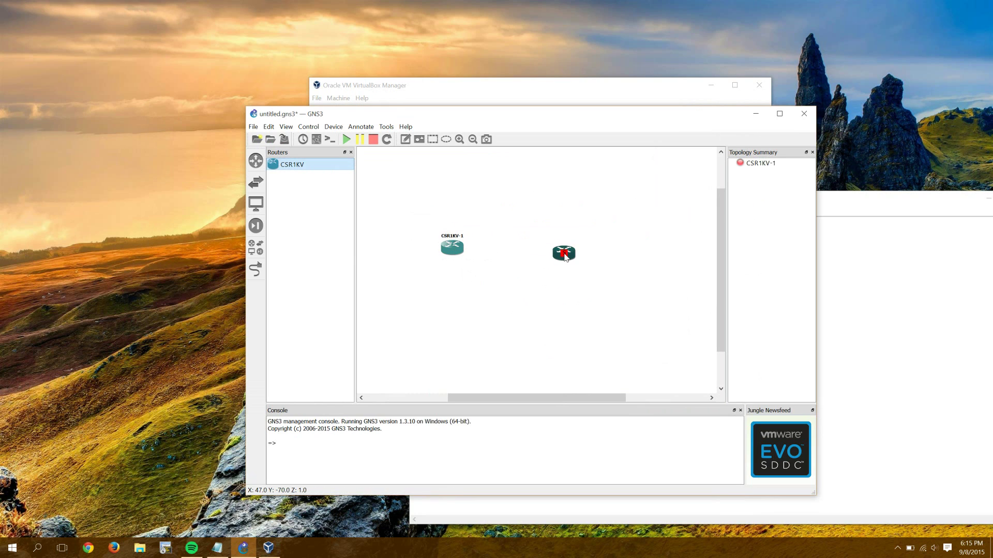
{"action": "left_click", "coordinate": [535, 84]}
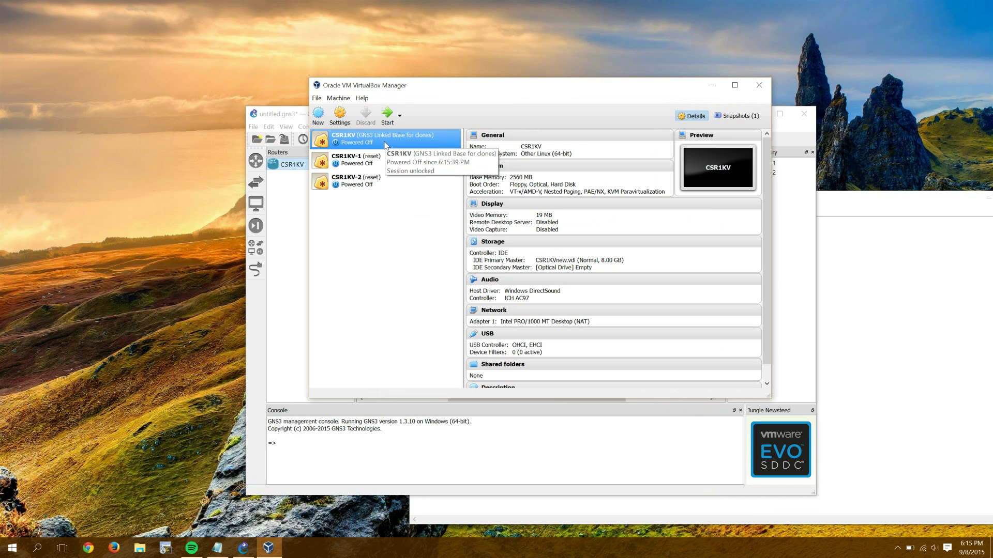
{"action": "left_click", "coordinate": [759, 85]}
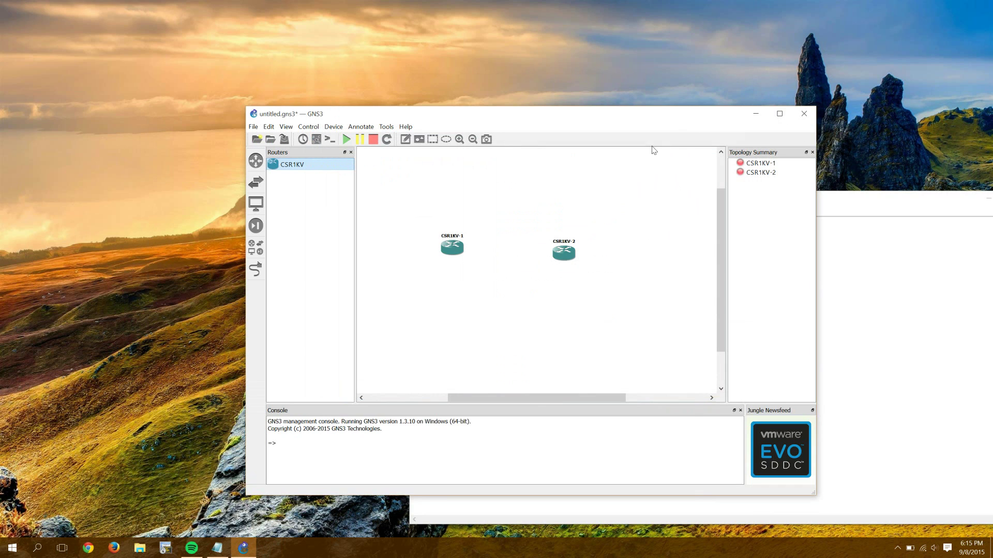
{"action": "left_click_drag", "start_coordinate": [559, 249], "coordinate": [572, 235]}
Link CSR1KV-1 Ethernet0 to CSR1KV-2 Ethernet0
{"action": "left_click", "coordinate": [255, 269]}
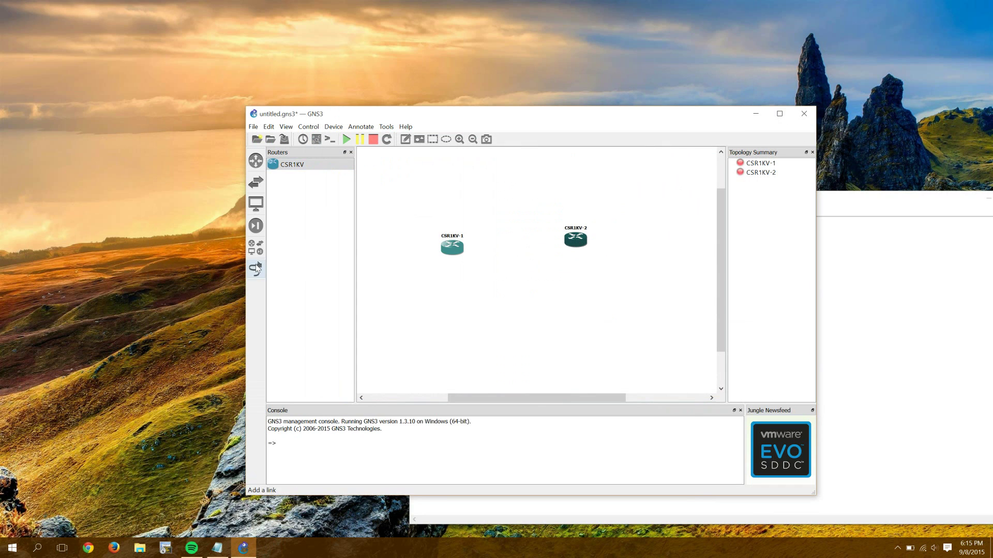
{"action": "left_click", "coordinate": [453, 247]}
{"action": "left_click", "coordinate": [477, 254]}
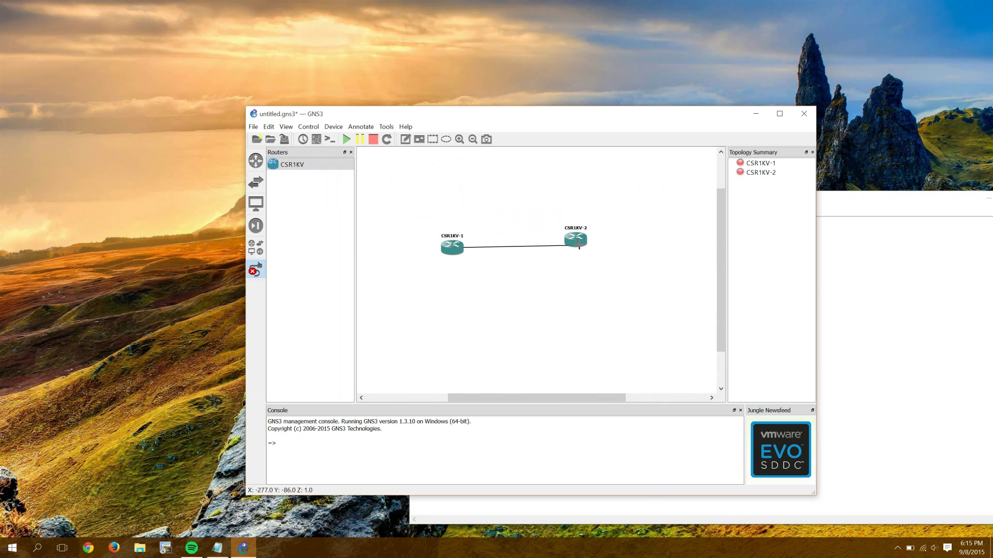
{"action": "left_click", "coordinate": [583, 243]}
{"action": "left_click", "coordinate": [584, 247]}
Add a second link joining Ethernet1 on both routers, and move CSR1KV-1 level with CSR1KV-2
{"action": "left_click", "coordinate": [454, 248]}
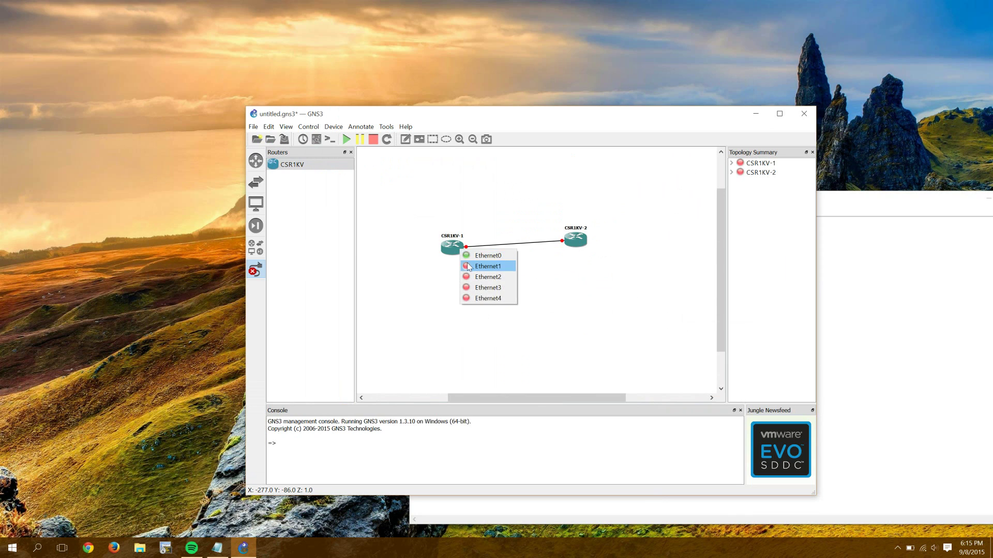
{"action": "left_click", "coordinate": [477, 263]}
{"action": "left_click", "coordinate": [578, 245]}
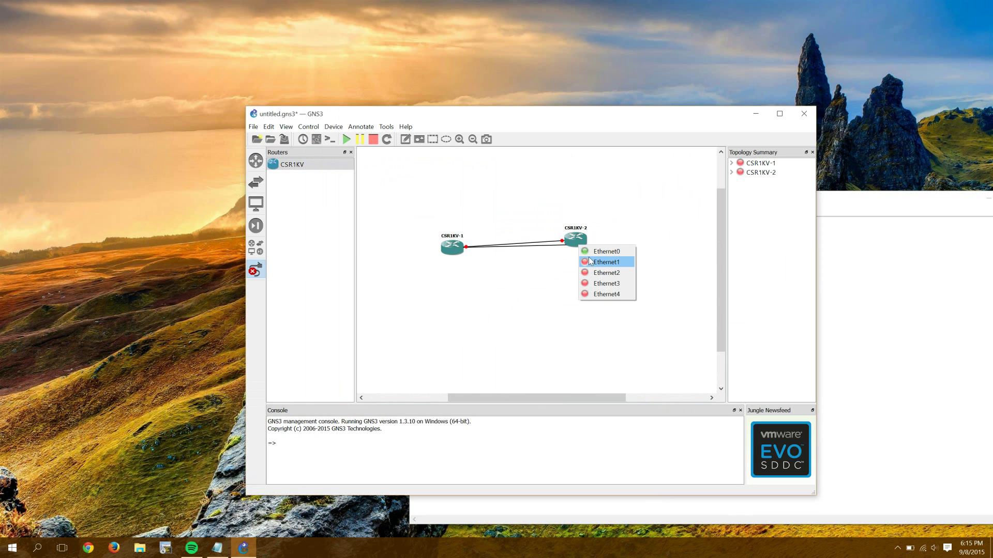
{"action": "left_click", "coordinate": [591, 262]}
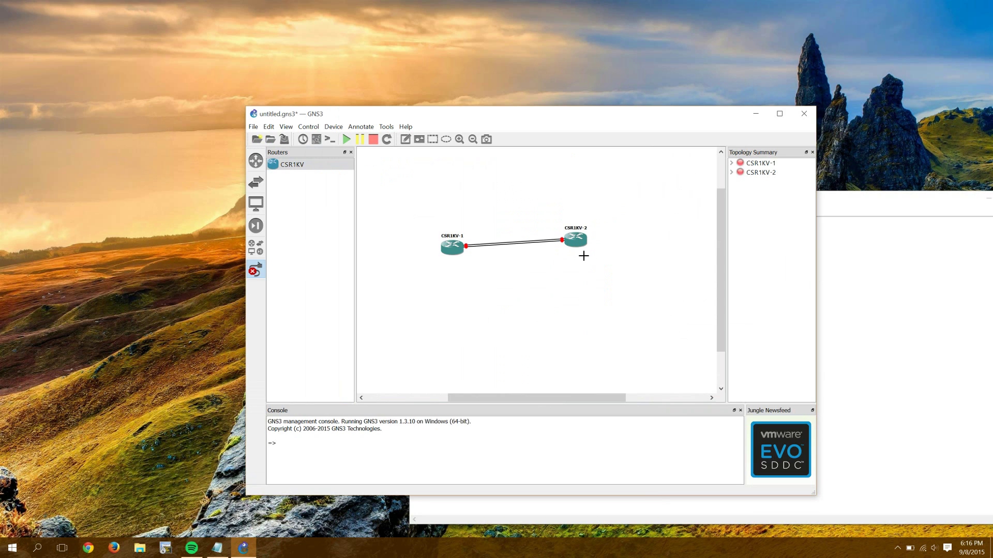
{"action": "left_click", "coordinate": [257, 269]}
{"action": "left_click_drag", "start_coordinate": [457, 254], "coordinate": [450, 244]}
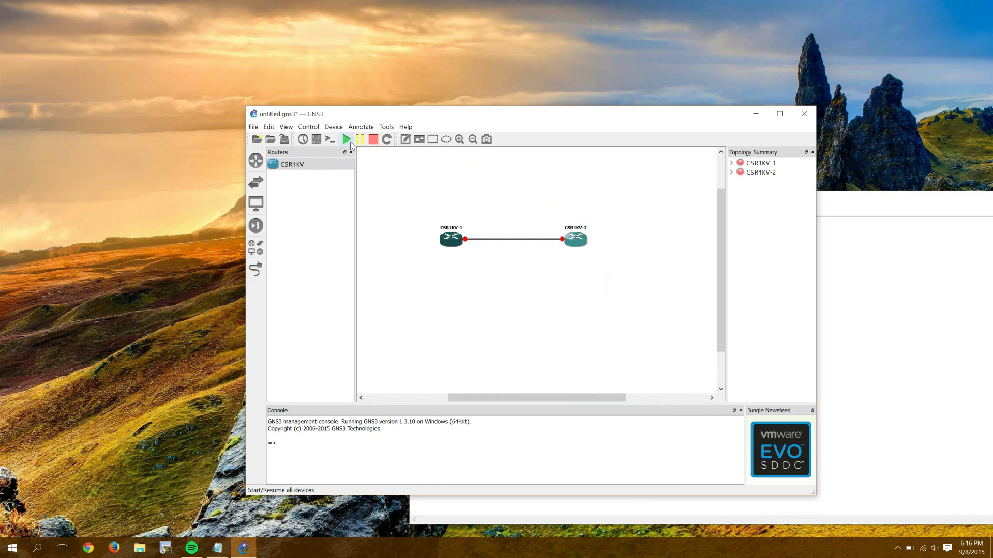
Start all devices so both CSR1KV routers run, then open a console to CSR1KV-1
{"action": "left_click", "coordinate": [346, 139]}
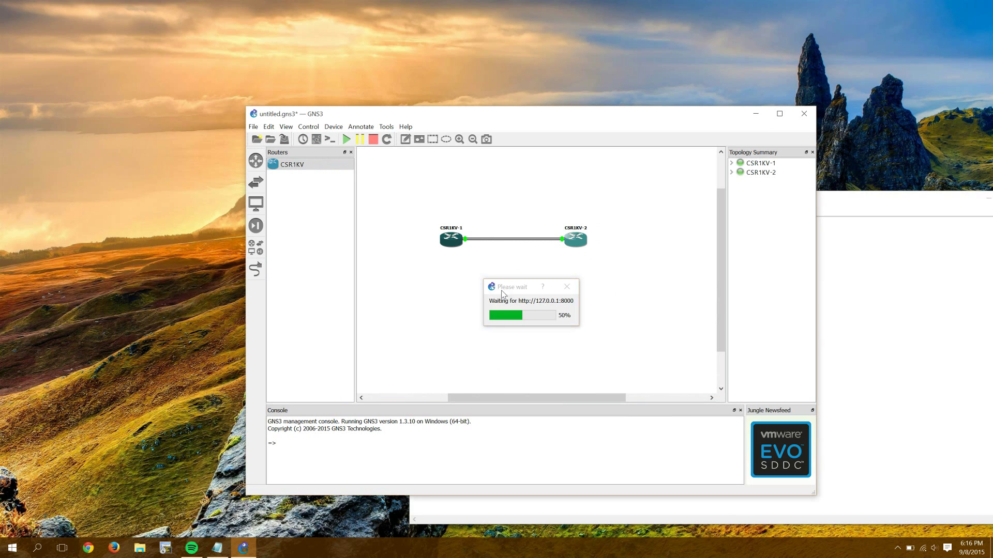
{"action": "double_click", "coordinate": [459, 248]}
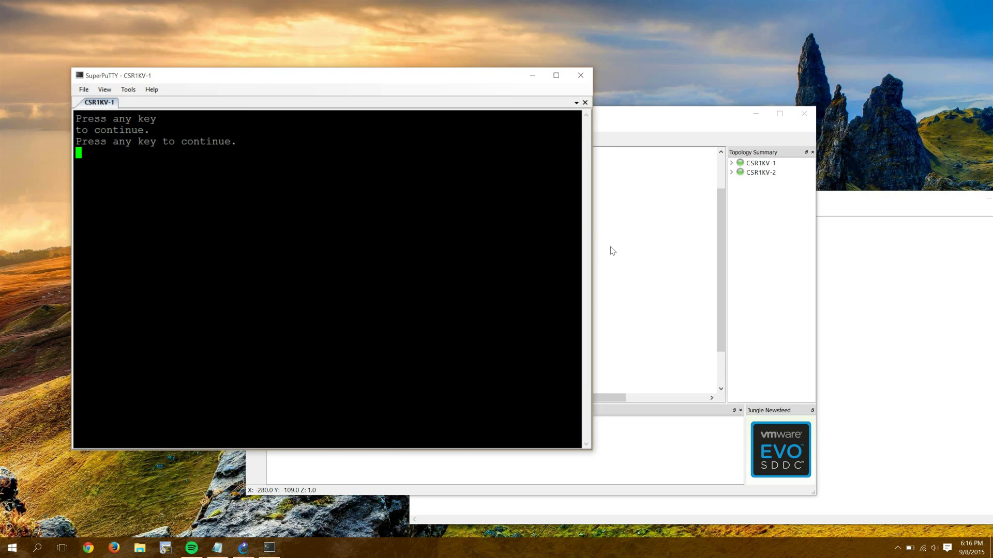
Open the CSR1KV-2 console and press Enter in both router consoles to boot packages.conf
{"action": "left_click", "coordinate": [588, 250]}
{"action": "double_click", "coordinate": [588, 250]}
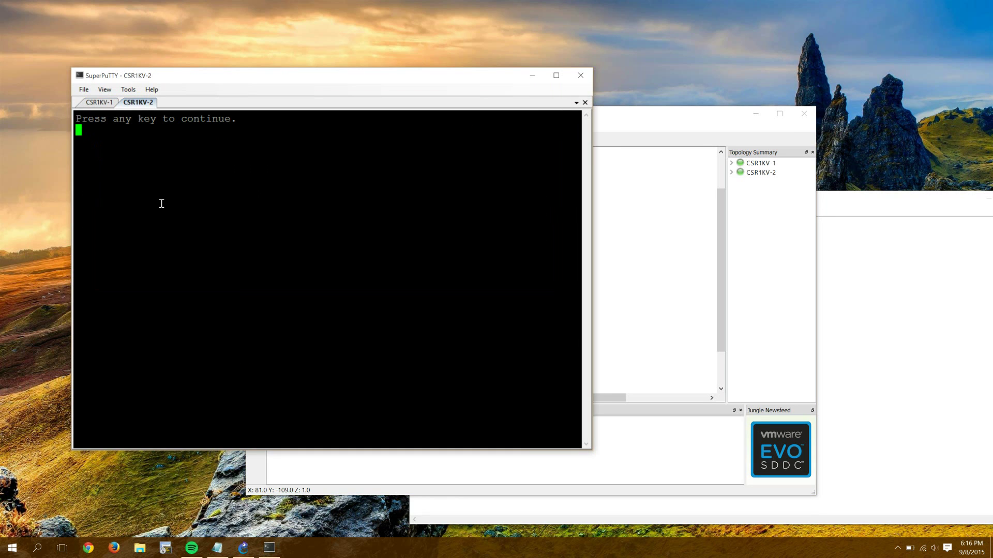
{"action": "key", "text": "Return"}
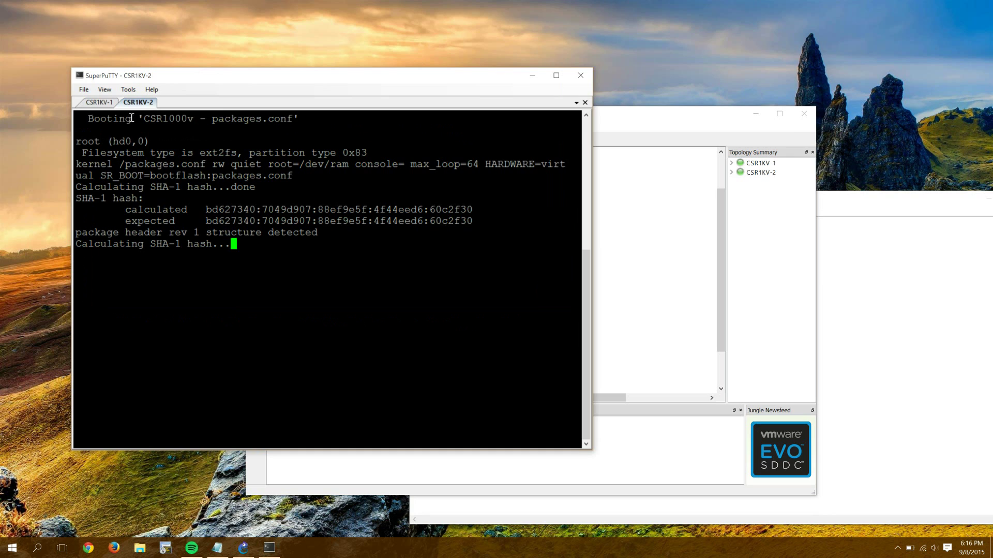
{"action": "left_click", "coordinate": [101, 103]}
{"action": "key", "text": "Return"}
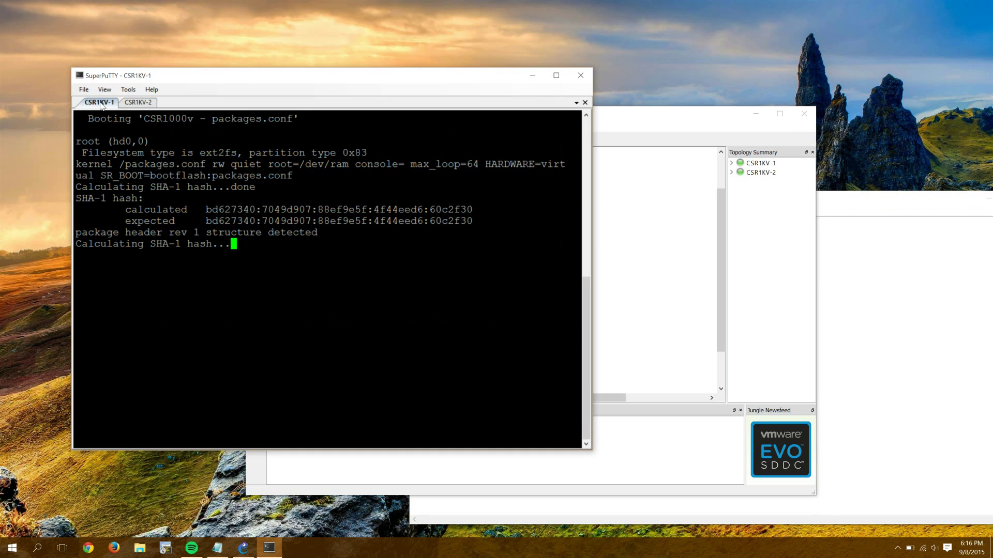
Clear all the old commands from the Notepad page
{"action": "left_click", "coordinate": [873, 206]}
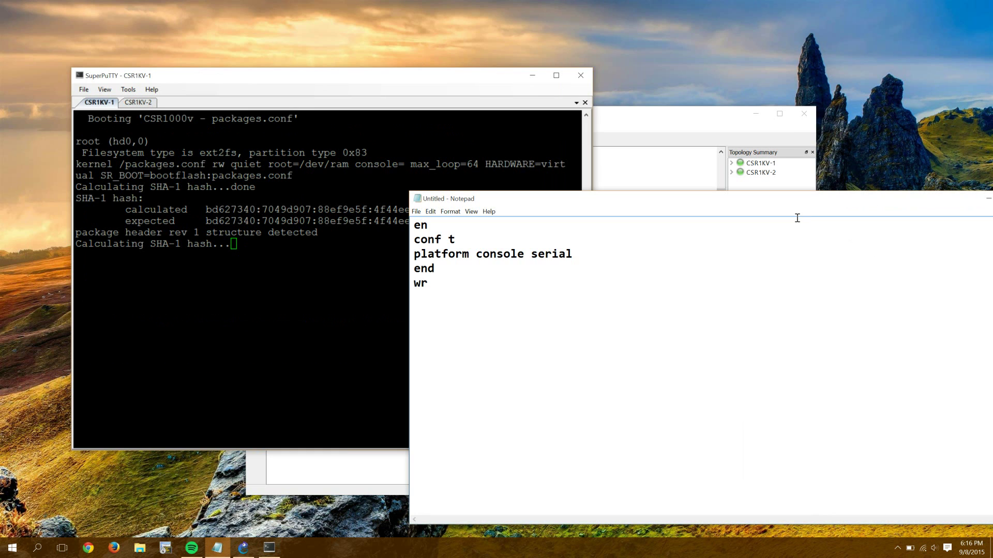
{"action": "key", "text": "ctrl+a"}
{"action": "key", "text": "ctrl+x"}
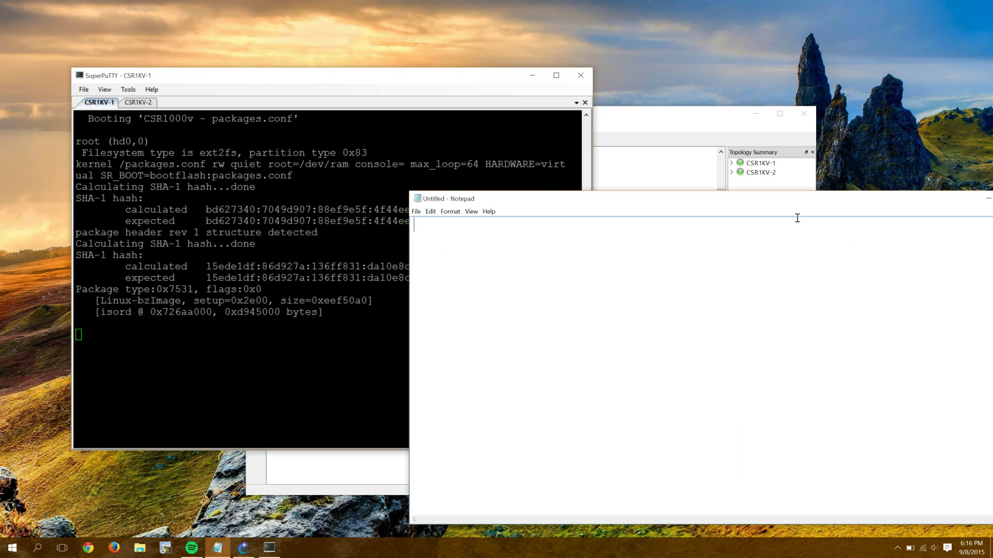
Set the Notepad font to 12-point Bold
{"action": "left_click", "coordinate": [417, 212]}
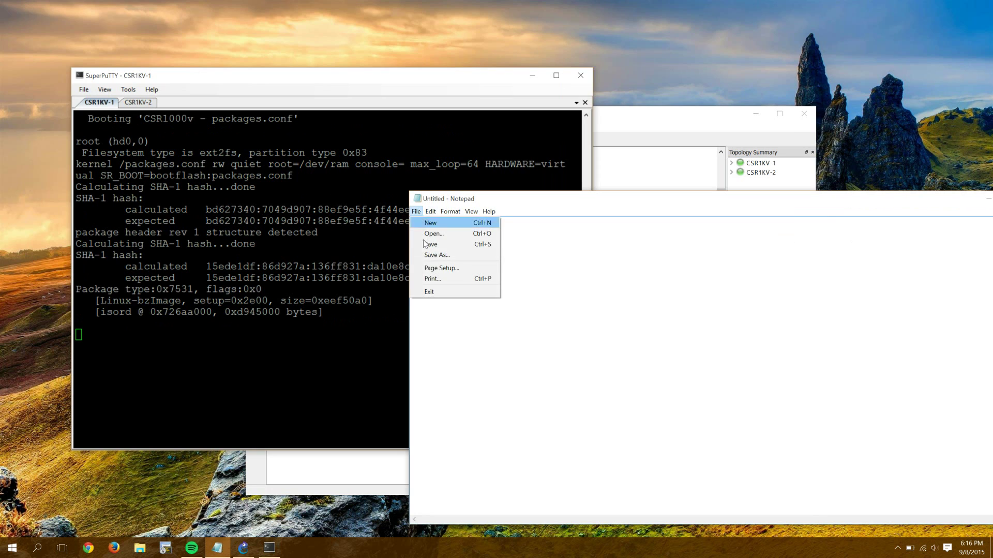
{"action": "mouse_move", "coordinate": [430, 211]}
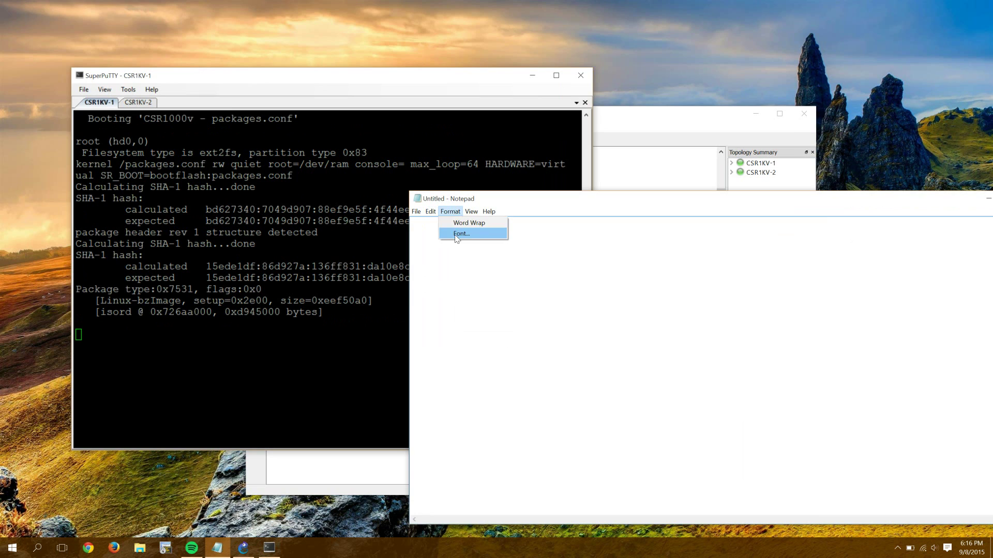
{"action": "left_click", "coordinate": [461, 234]}
{"action": "scroll", "coordinate": [622, 324], "scroll_direction": "up", "scroll_amount": 3}
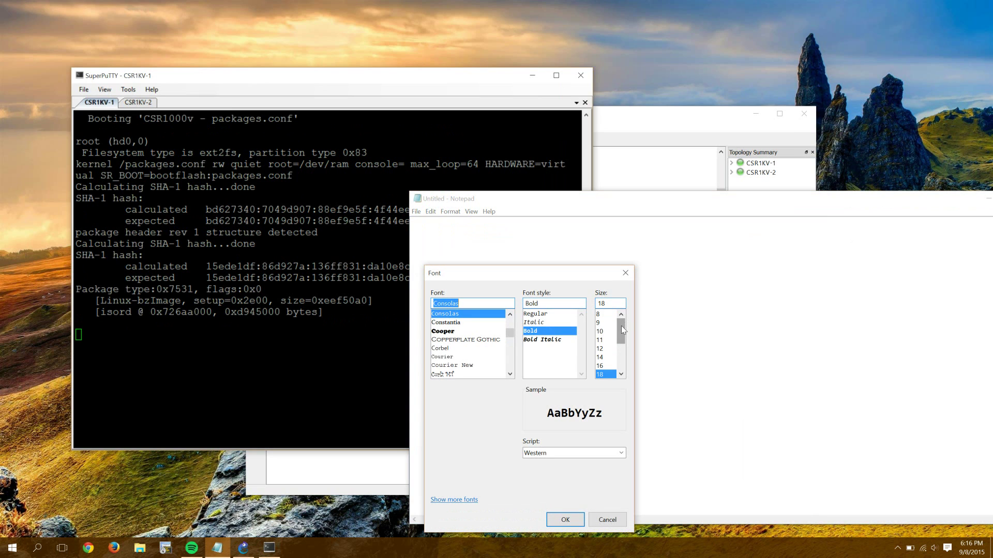
{"action": "left_click", "coordinate": [599, 349]}
{"action": "left_click", "coordinate": [558, 314]}
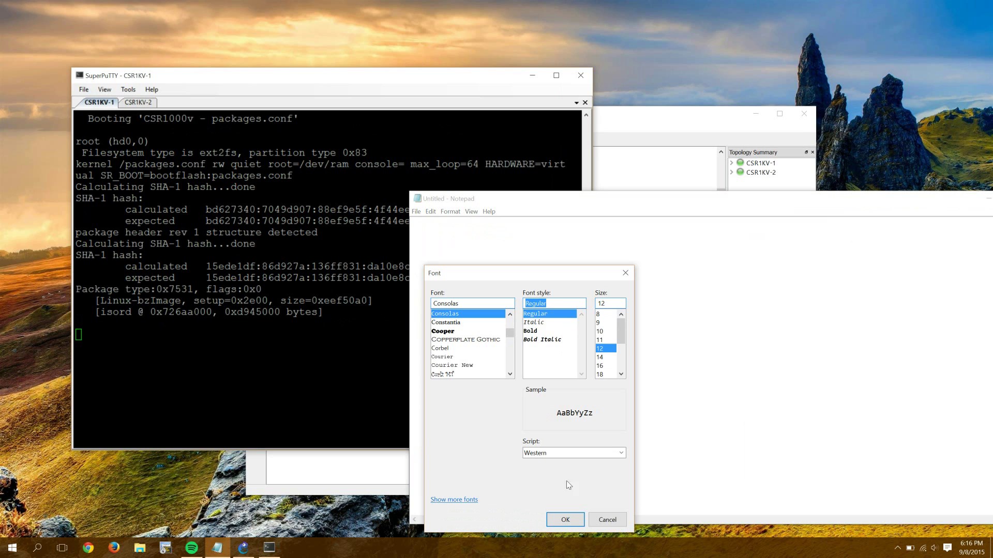
{"action": "left_click", "coordinate": [545, 332]}
{"action": "left_click", "coordinate": [565, 520]}
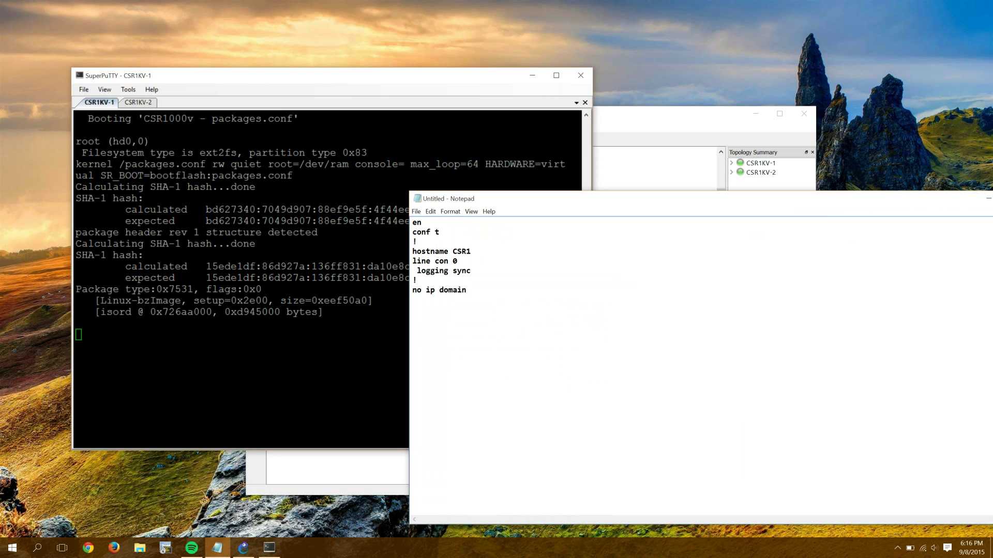
Finish 'no ip domain lookup' and add int gi1 with no shut and 192.168.12.1 255.255.255.0
{"action": "type", "text": "lookup"}
{"action": "key", "text": "Return"}
{"action": "type", "text": "int gi1"}
{"action": "key", "text": "Return"}
{"action": "type", "text": "no shut  ip a"}
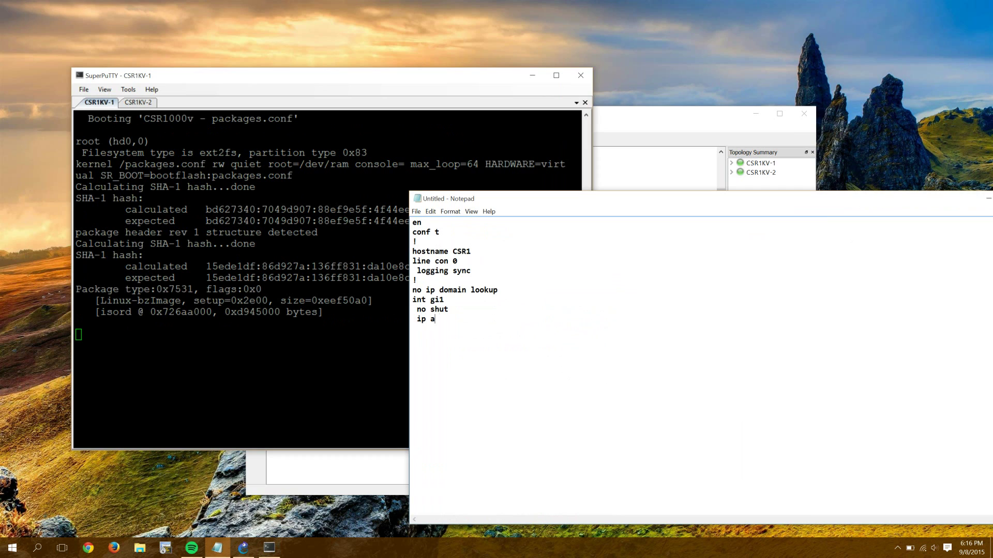
{"action": "type", "text": "ddress 192.168.12.1 255.255.2"}
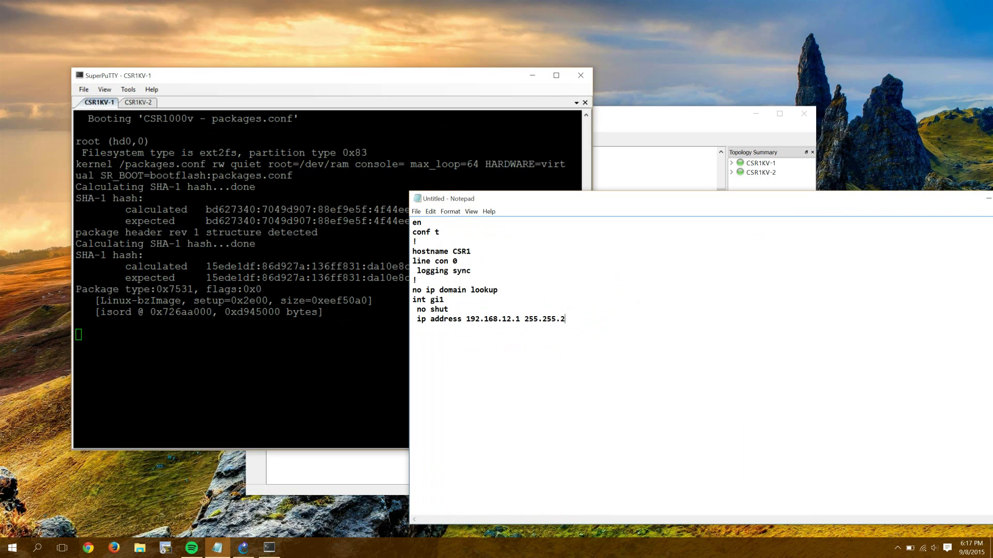
{"action": "type", "text": "55.0"}
{"action": "key", "text": "Return"}
Add the gi2 block with no shut and address 192.168.21.1 255.255.255.0
{"action": "type", "text": "!"}
{"action": "key", "text": "Return"}
{"action": "type", "text": "int gi1  no shut"}
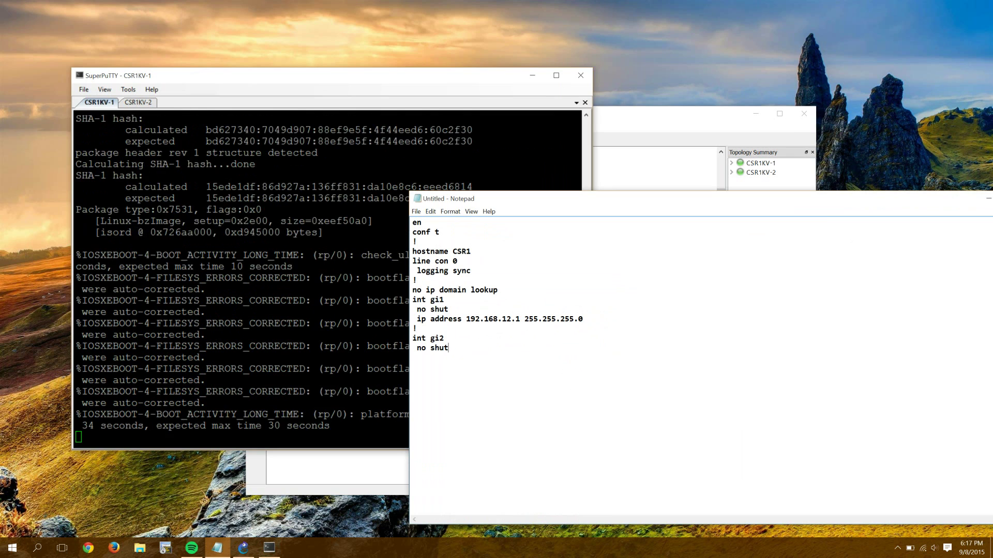
{"action": "key", "text": "Return"}
{"action": "type", "text": "ip addre"}
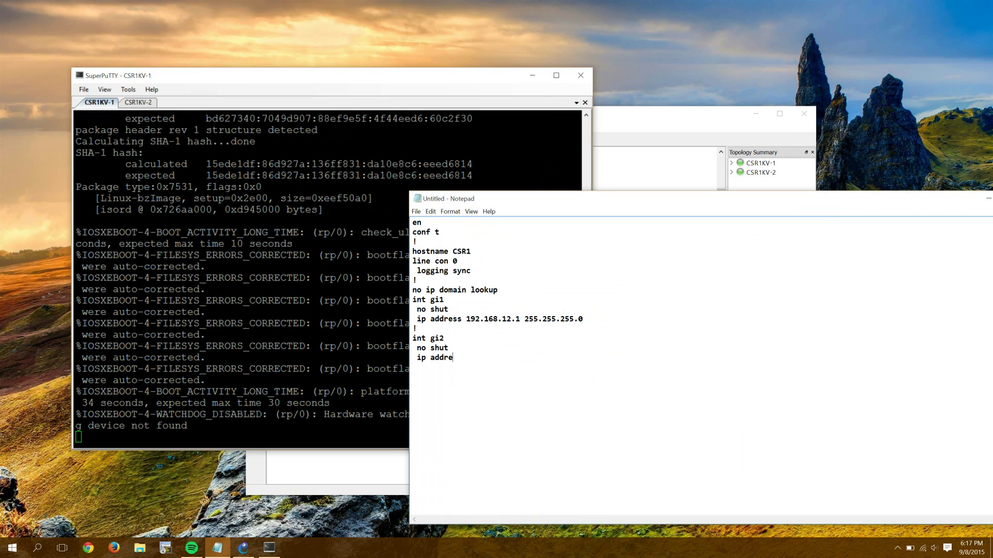
{"action": "type", "text": "ss 192.168.21.1 255.255.255.0"}
{"action": "key", "text": "Return"}
Add int lo0 with 192.168.1.1 255.255.255.255 and begin router eigrp CSR, autonomous system 47884
{"action": "type", "text": "!"}
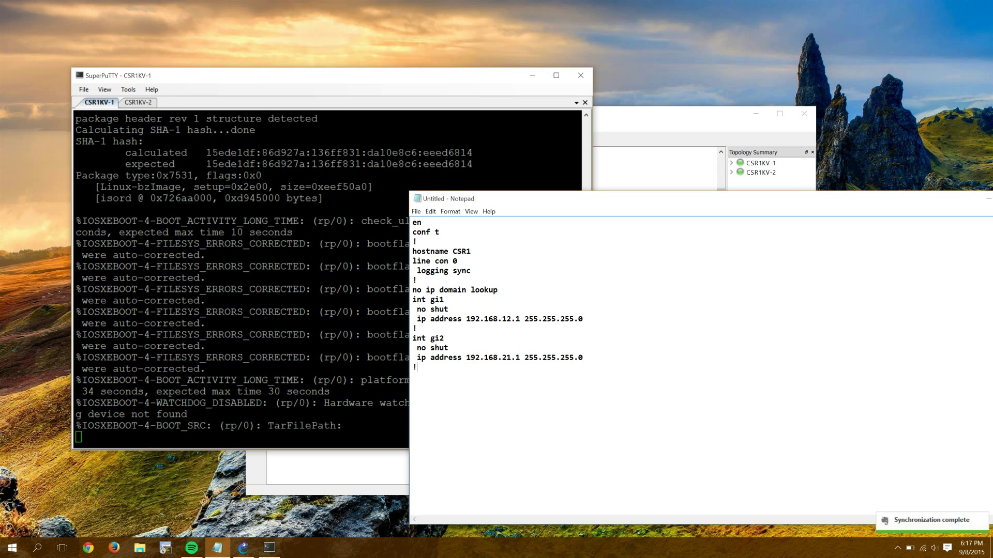
{"action": "type", "text": "int ,"}
{"action": "key", "text": "BackSpace"}
{"action": "type", "text": "lo0"}
{"action": "key", "text": "Return"}
{"action": "type", "text": "ip addre"}
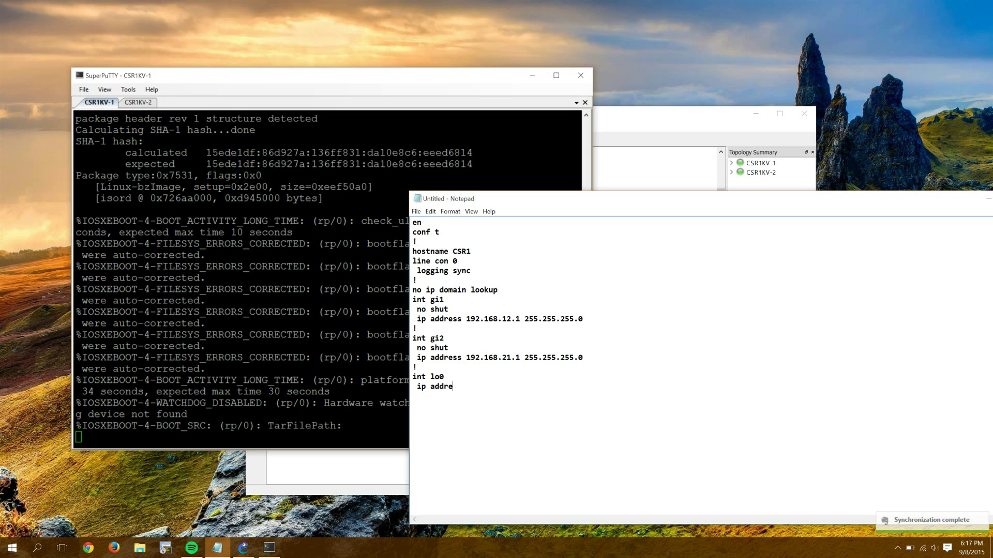
{"action": "type", "text": "ss 1"}
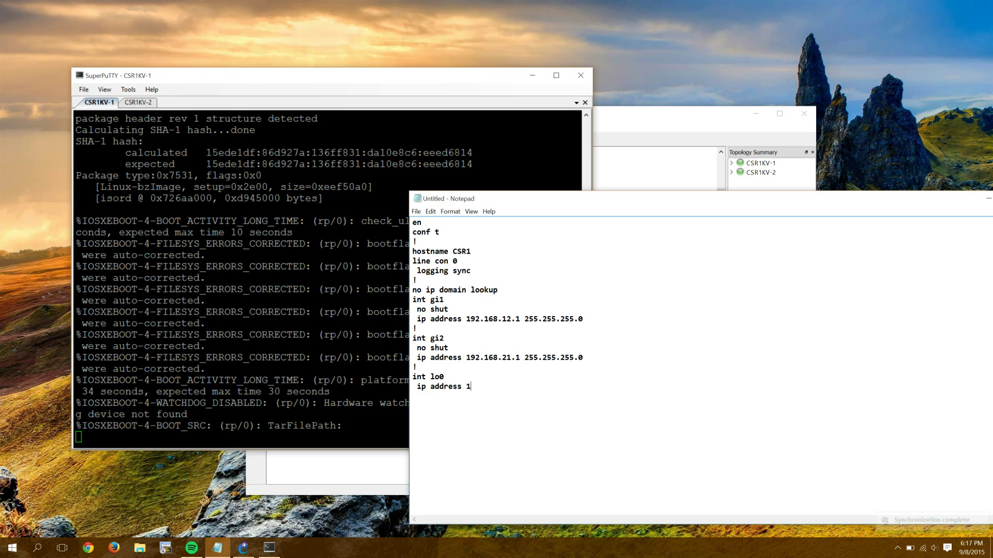
{"action": "type", "text": "92.16"}
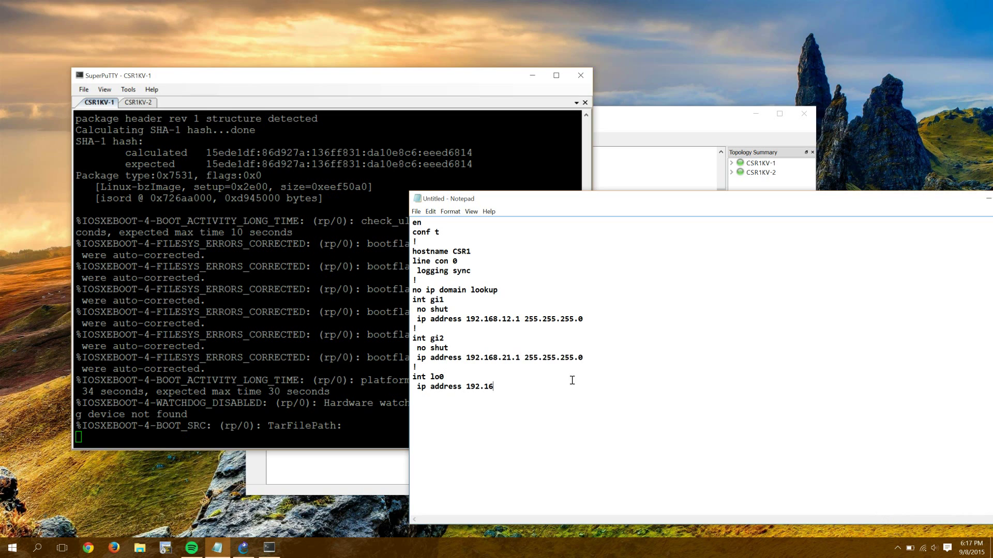
{"action": "type", "text": "+8.1.1 255.255.255.255"}
{"action": "key", "text": "Return"}
{"action": "type", "text": "!"}
{"action": "key", "text": "Return"}
{"action": "type", "text": "router eigrp"}
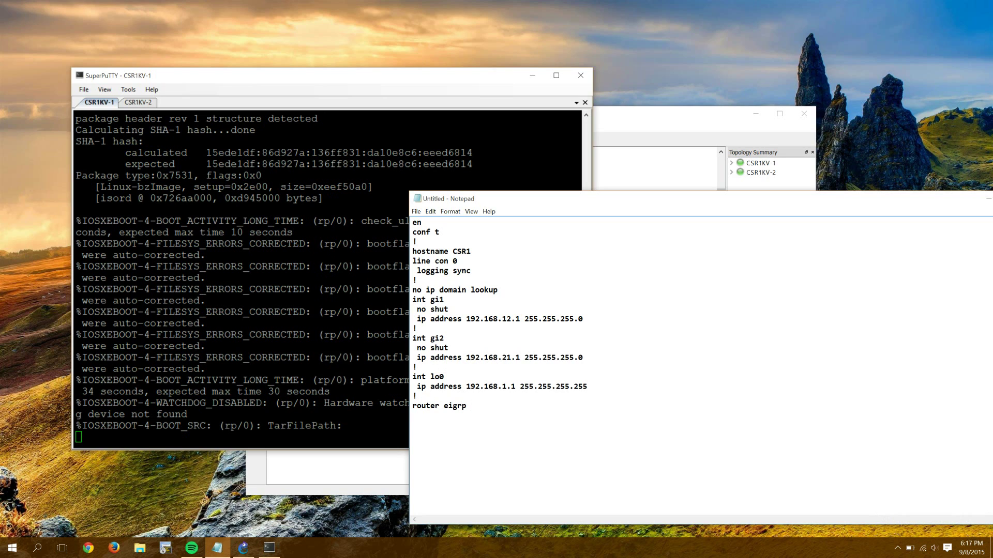
{"action": "type", "text": " CSR  "}
{"action": "type", "text": "a"}
{"action": "type", "text": "ddr ipv4"}
{"action": "type", "text": " unicas"}
{"action": "type", "text": "t auto"}
{"action": "type", "text": " 47884"}
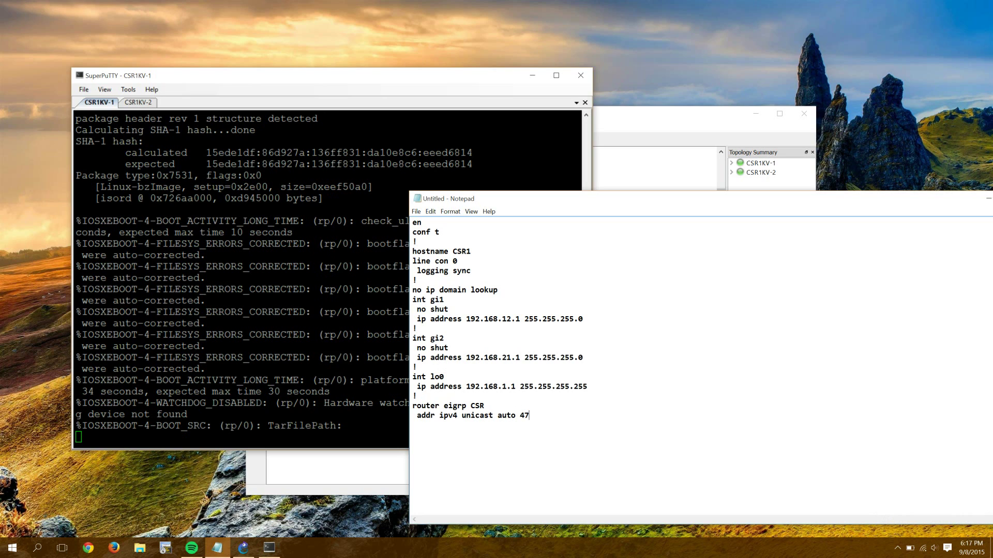
Add the 'net 0.0.0.0' and 'end' lines, then select the whole script
{"action": "key", "text": "Return"}
{"action": "type", "text": "net 0.0.0.0.0"}
{"action": "key", "text": "Return"}
{"action": "type", "text": "end"}
{"action": "key", "text": "ctrl+a"}
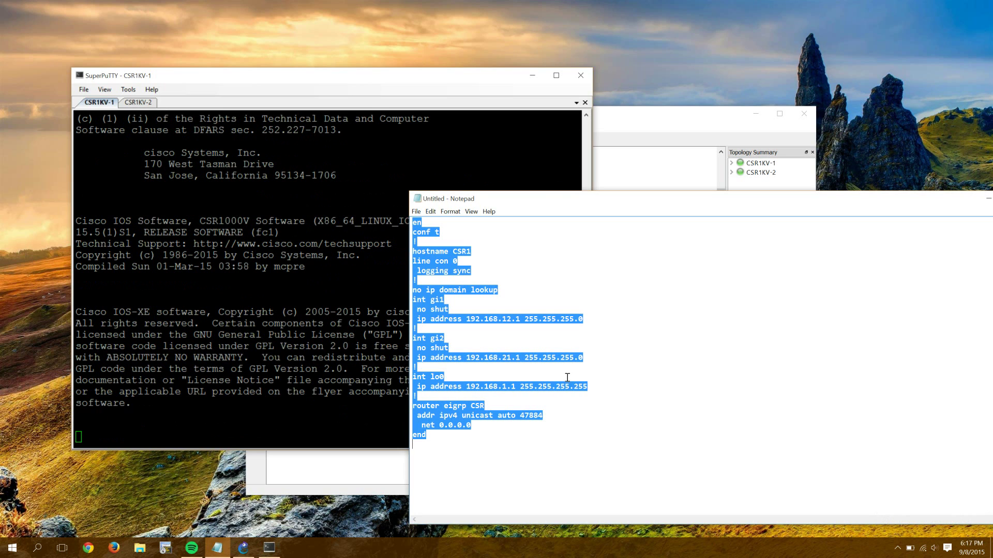
Press Enter in the CSR1KV-1 and CSR1KV-2 consoles to reach the Router> prompt
{"action": "left_click", "coordinate": [208, 78]}
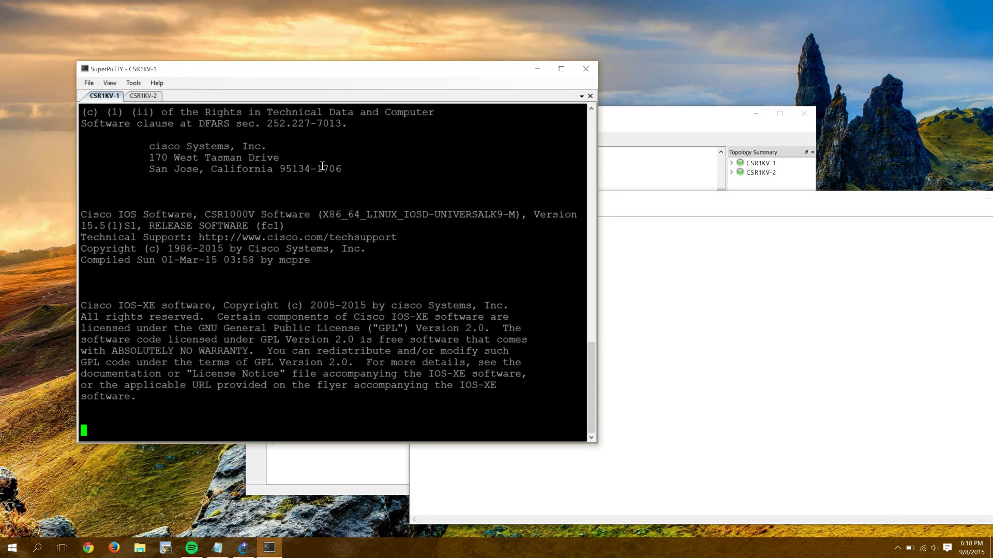
{"action": "left_click", "coordinate": [767, 212]}
{"action": "key", "text": "alt+Tab"}
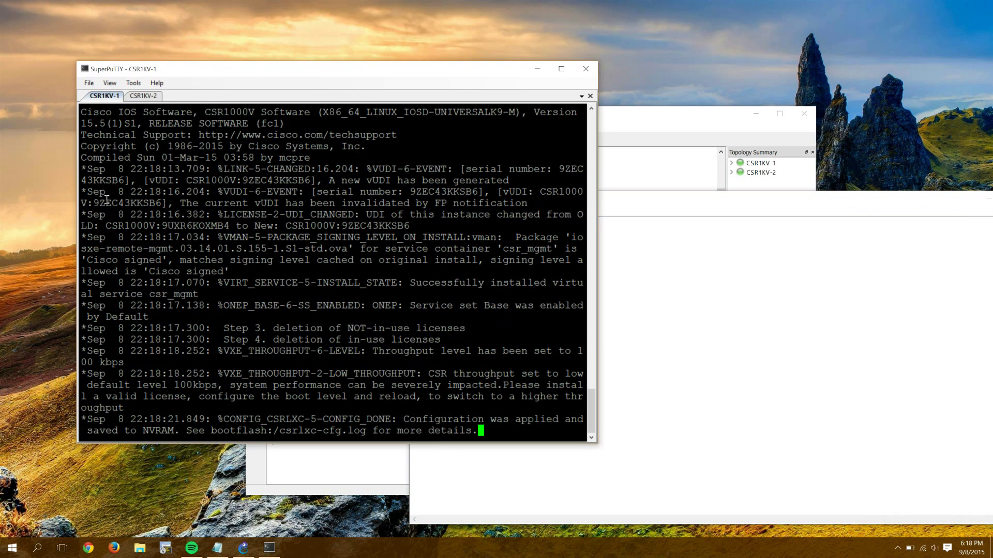
{"action": "key", "text": "Return"}
{"action": "key", "text": "Return"}
{"action": "key", "text": "Return"}
{"action": "key", "text": "Return"}
{"action": "key", "text": "Return"}
{"action": "key", "text": "Return"}
{"action": "key", "text": "Return"}
{"action": "key", "text": "Return"}
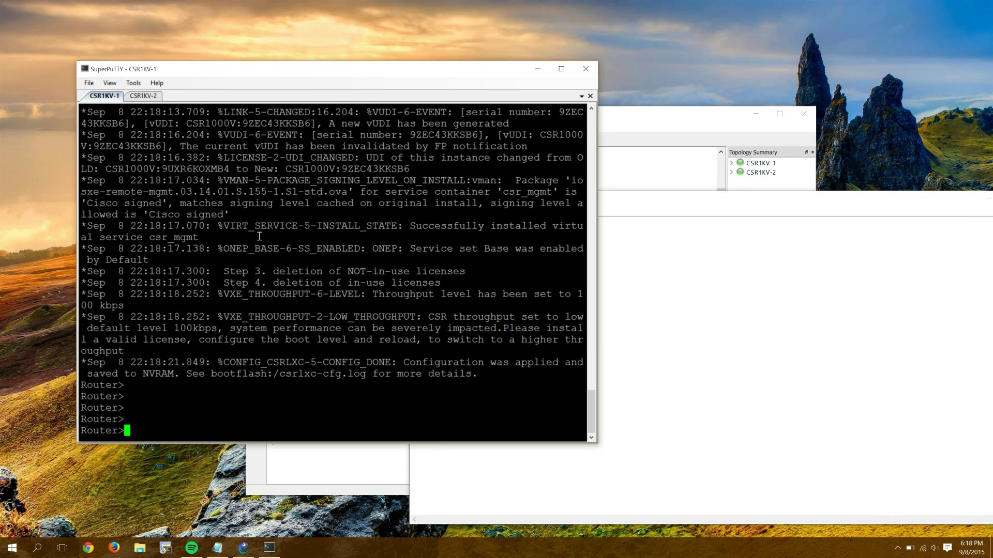
{"action": "left_click", "coordinate": [138, 97]}
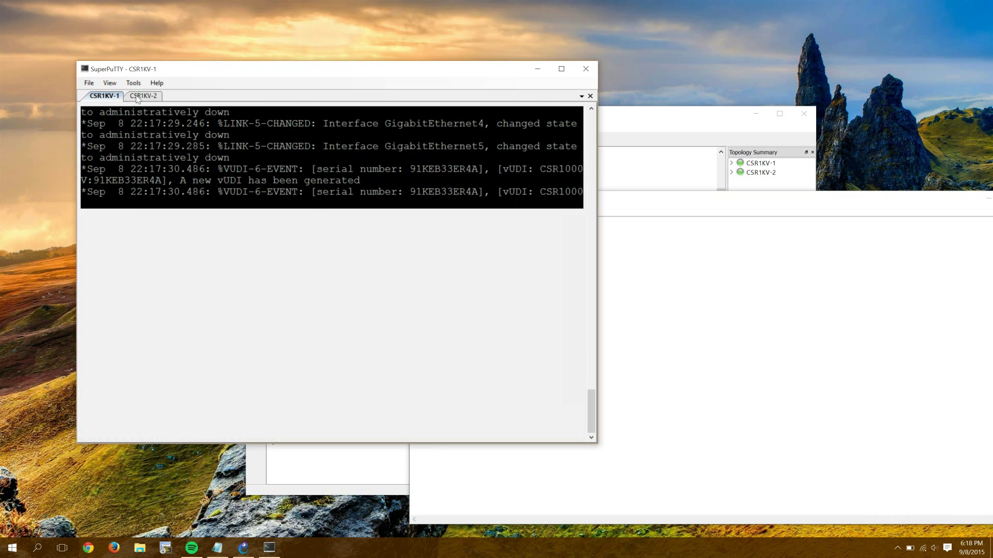
{"action": "key", "text": "Return"}
{"action": "key", "text": "Return"}
{"action": "key", "text": "Return"}
{"action": "key", "text": "Return"}
{"action": "key", "text": "Return"}
{"action": "key", "text": "Return"}
{"action": "key", "text": "Return"}
{"action": "key", "text": "Return"}
{"action": "key", "text": "Return"}
{"action": "key", "text": "Return"}
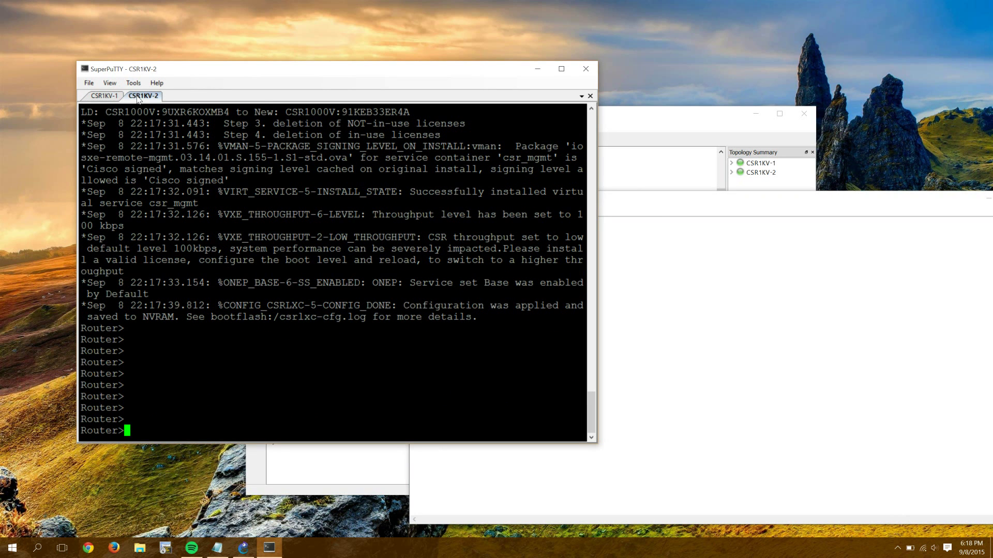
Copy the CSR1 script from Notepad and paste it into the CSR1KV-1 console
{"action": "left_click", "coordinate": [103, 96]}
{"action": "left_click", "coordinate": [737, 362]}
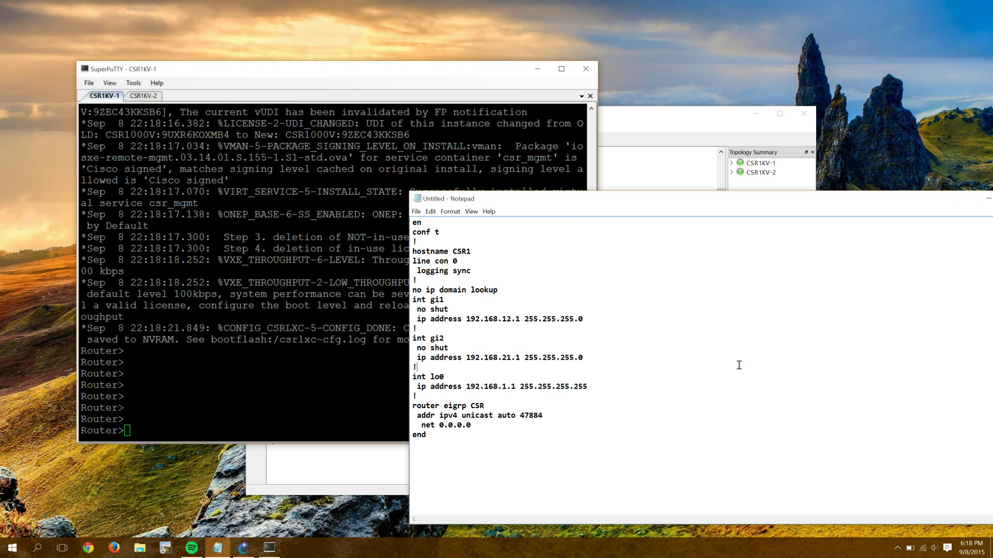
{"action": "key", "text": "ctrl+a"}
{"action": "key", "text": "ctrl+c"}
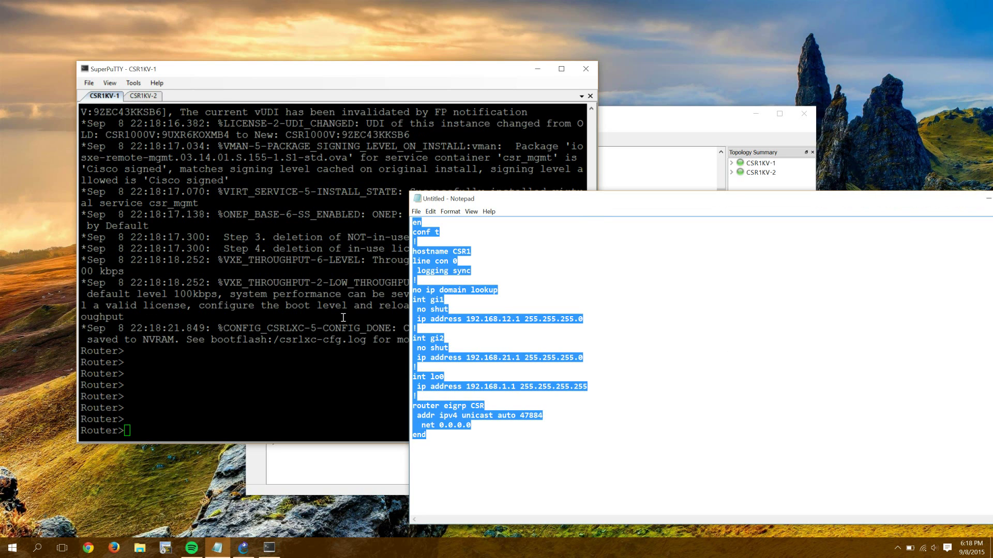
{"action": "right_click", "coordinate": [343, 318]}
Select the 1 in 'hostname CSR1' and open Notepad's Replace dialog
{"action": "left_click", "coordinate": [707, 368]}
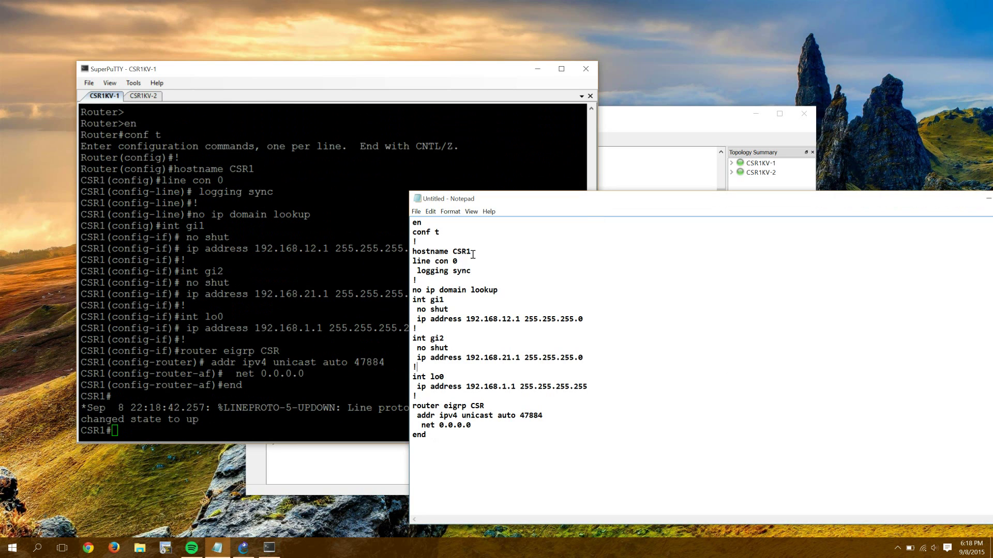
{"action": "left_click_drag", "start_coordinate": [472, 252], "coordinate": [466, 252]}
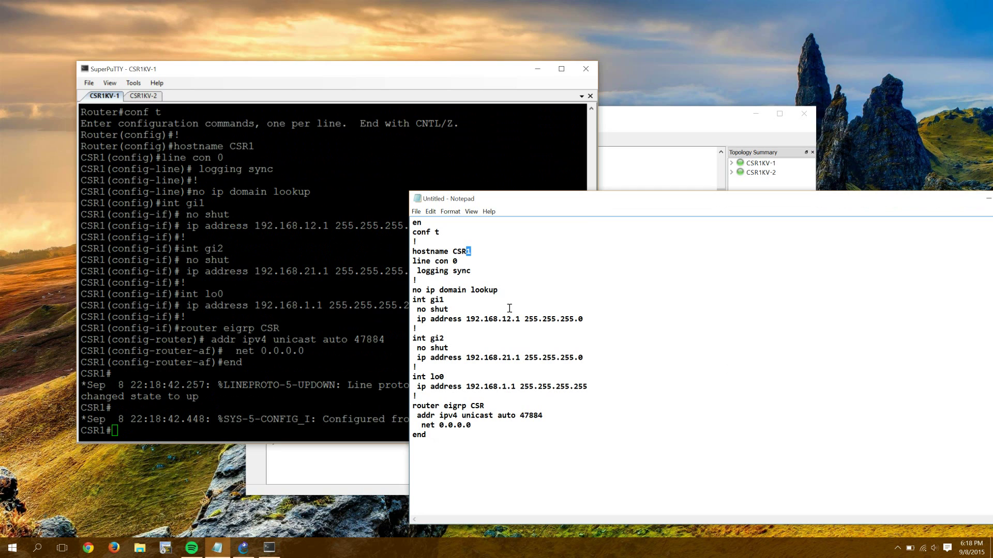
{"action": "key", "text": "ctrl+h"}
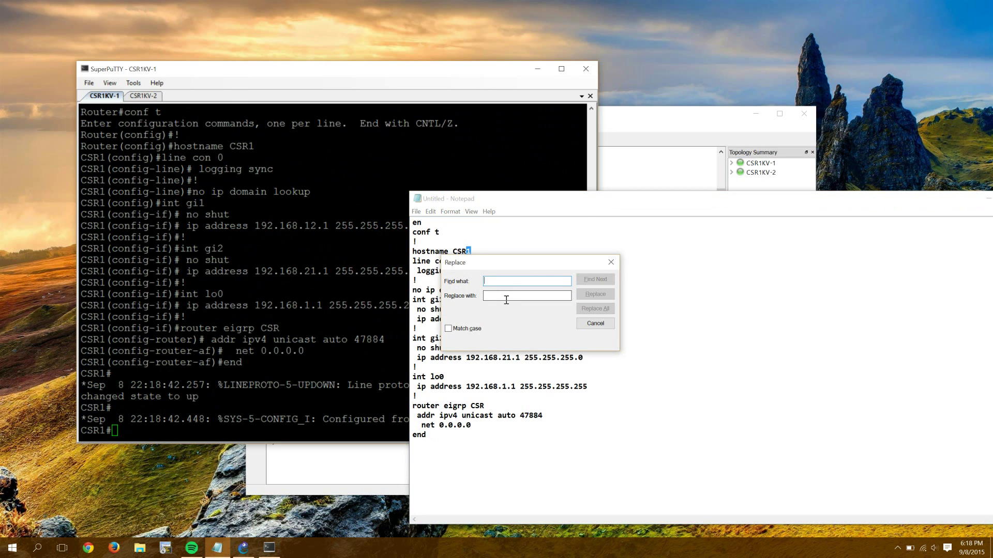
Replace every '.1 255' with '.2 255', making gi1 192.168.12.2 and gi2 192.168.21.2
{"action": "type", "text": "1"}
{"action": "left_click", "coordinate": [507, 296]}
{"action": "type", "text": "2"}
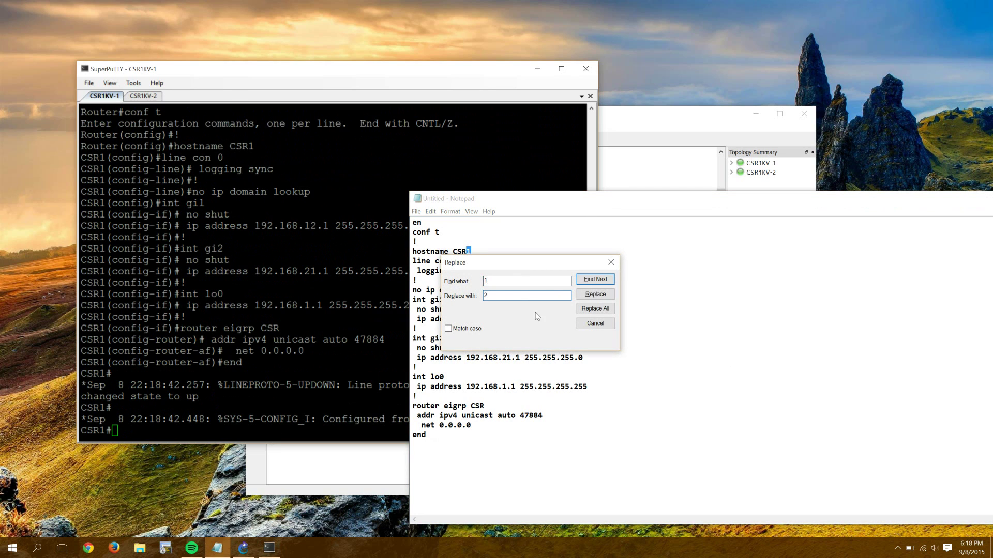
{"action": "left_click_drag", "start_coordinate": [540, 262], "coordinate": [722, 312]}
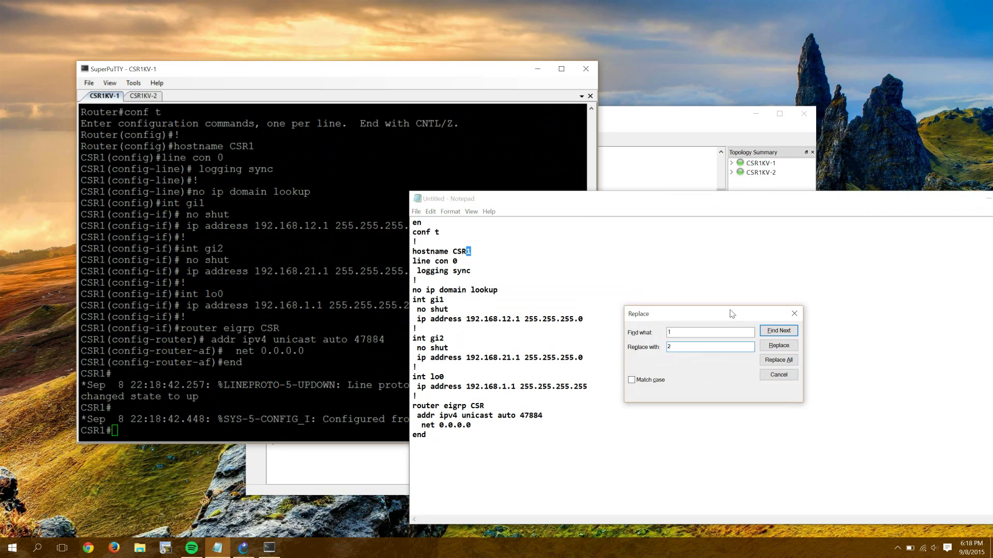
{"action": "left_click", "coordinate": [703, 331]}
{"action": "key", "text": "BackSpace"}
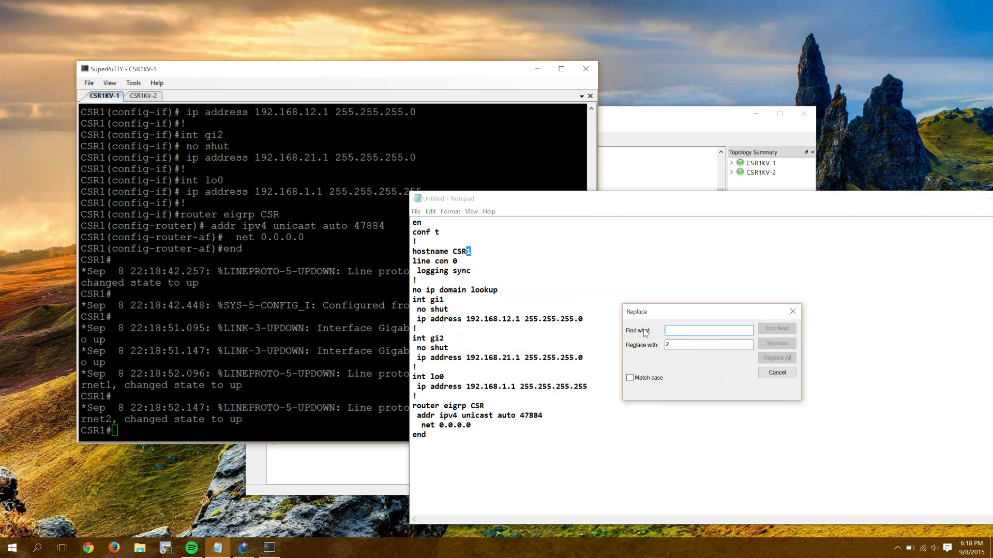
{"action": "type", "text": ".1 255"}
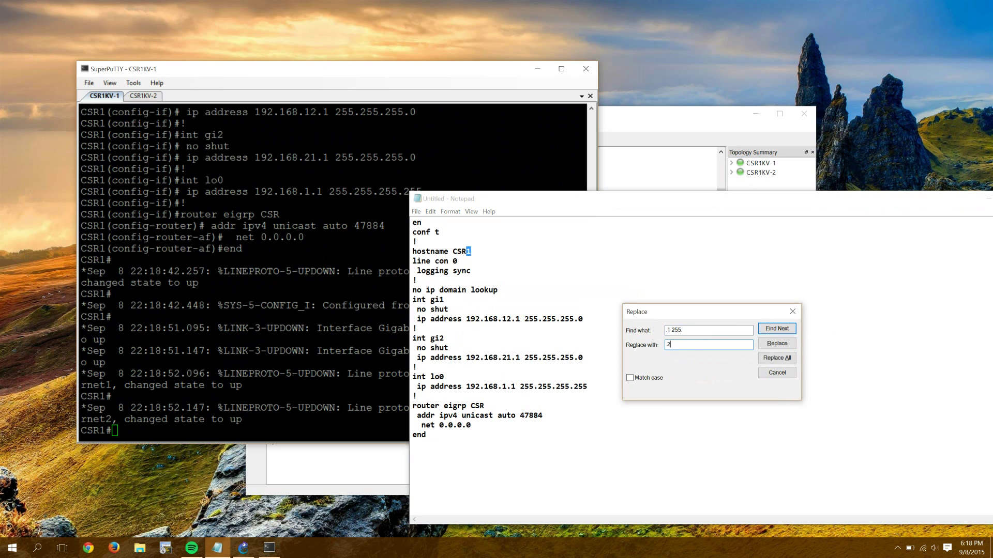
{"action": "type", "text": ".2 255."}
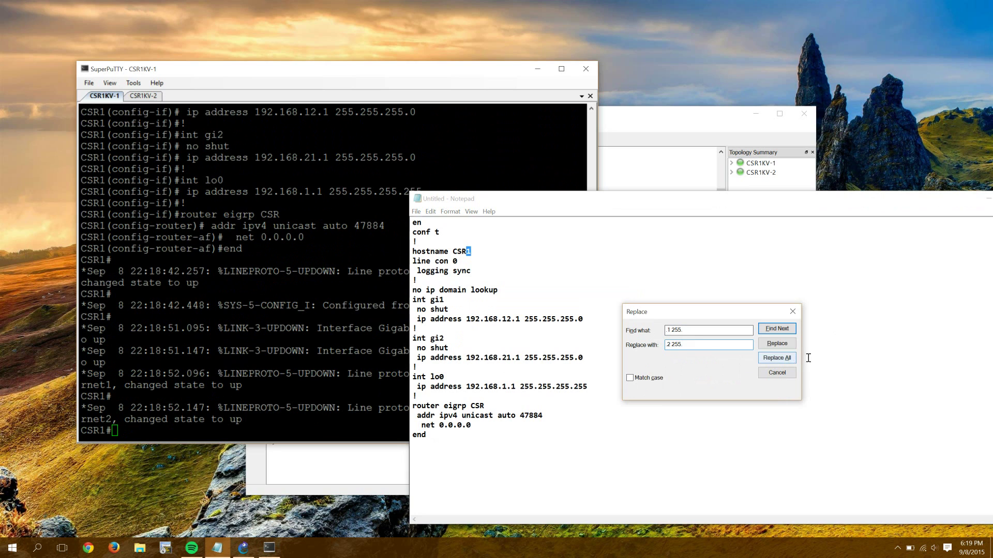
{"action": "left_click", "coordinate": [776, 358]}
{"action": "key", "text": "Escape"}
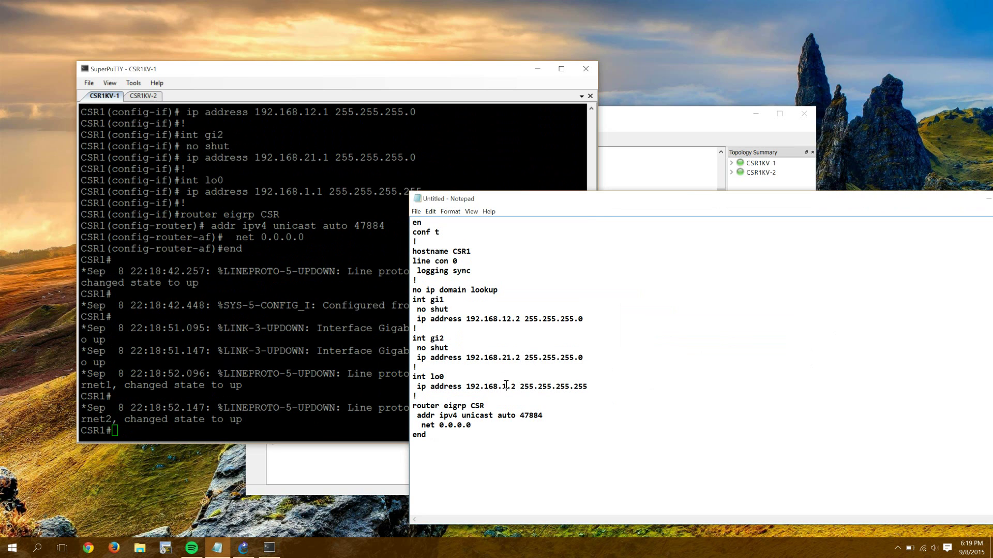
Change the loopback address to 192.168.2.2 and select the whole script
{"action": "double_click", "coordinate": [504, 387]}
{"action": "type", "text": "2"}
{"action": "left_click", "coordinate": [505, 463]}
{"action": "key", "text": "ctrl+a"}
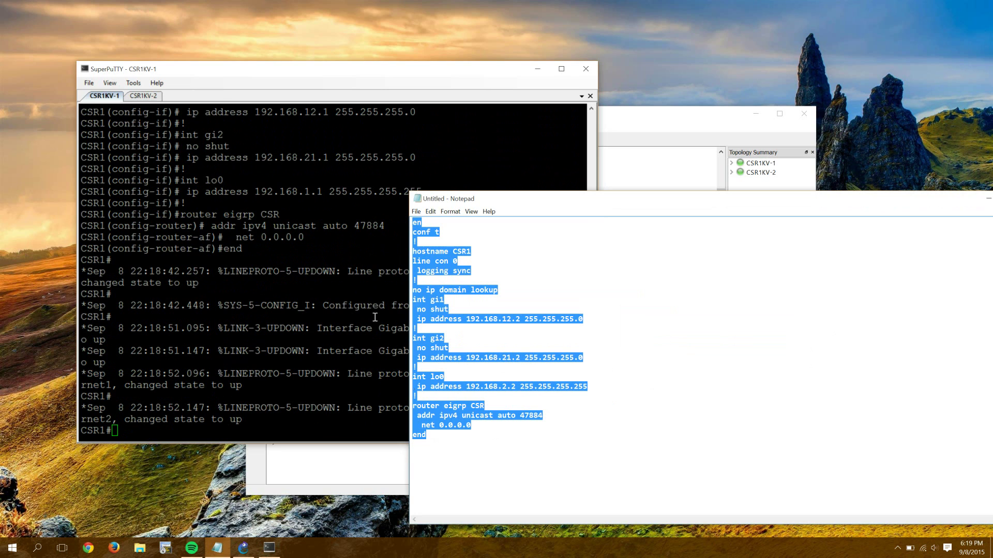
Detach the CSR1KV-2 console into its own window, close it, and return to GNS3
{"action": "left_click_drag", "start_coordinate": [147, 97], "coordinate": [309, 185]}
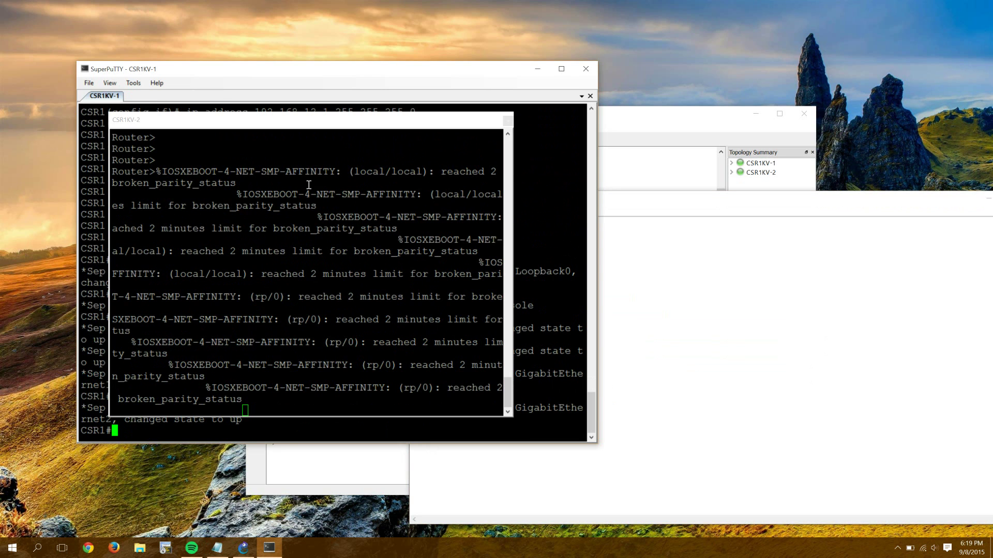
{"action": "left_click_drag", "start_coordinate": [147, 124], "coordinate": [231, 122]}
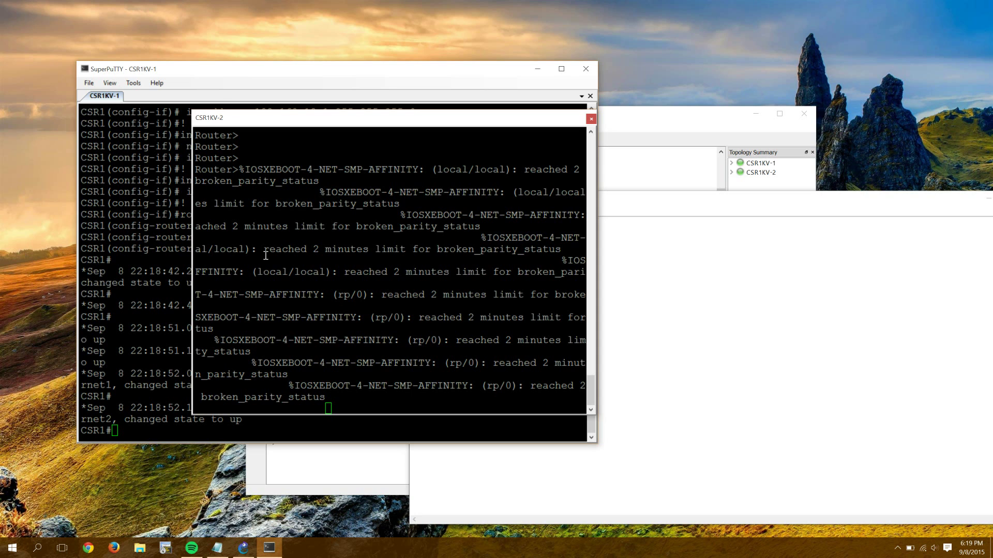
{"action": "left_click_drag", "start_coordinate": [227, 118], "coordinate": [160, 110]}
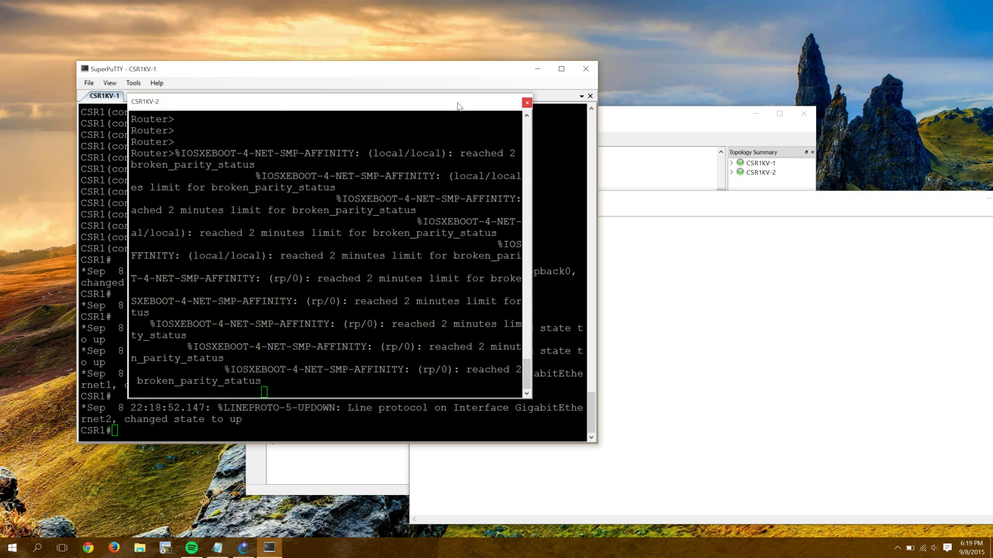
{"action": "left_click_drag", "start_coordinate": [442, 106], "coordinate": [648, 100]}
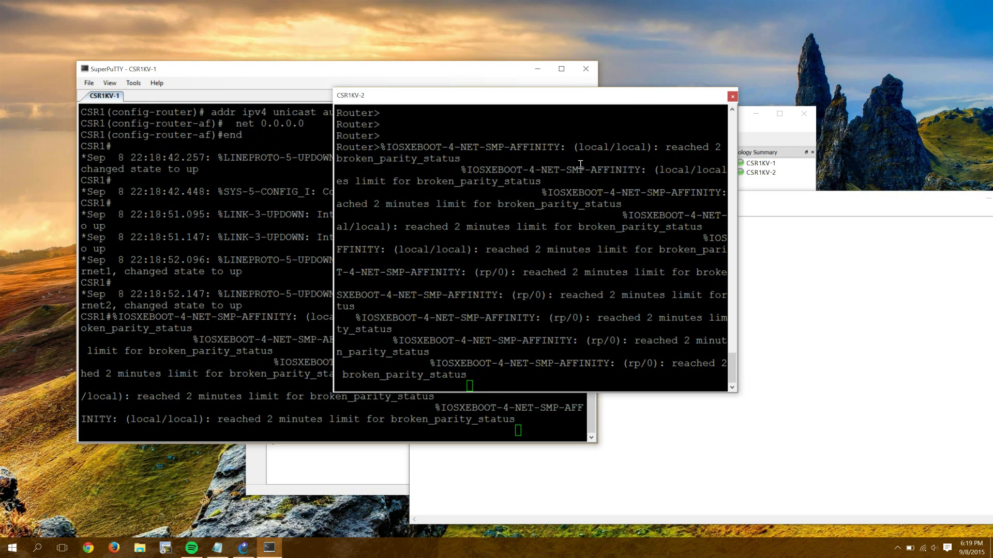
{"action": "left_click", "coordinate": [732, 97]}
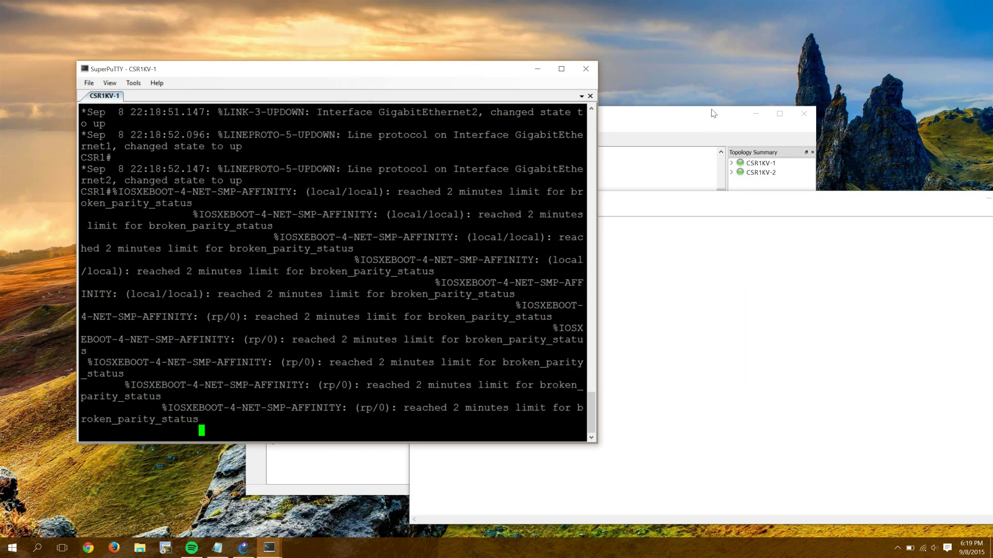
{"action": "left_click", "coordinate": [647, 279]}
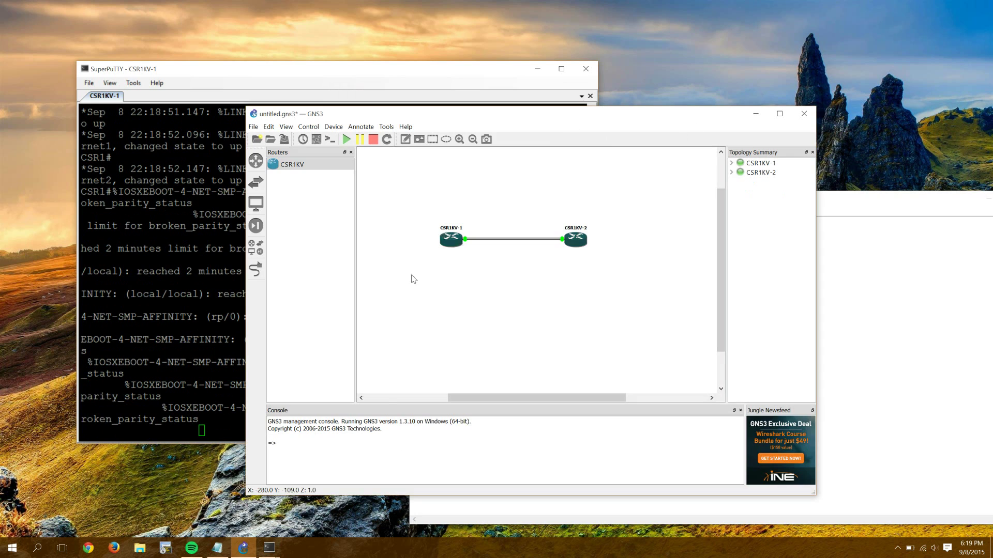
Reopen CSR1KV-2's console in SuperPuTTY at its Router> prompt beside the CSR1KV-1 tab
{"action": "double_click", "coordinate": [579, 247]}
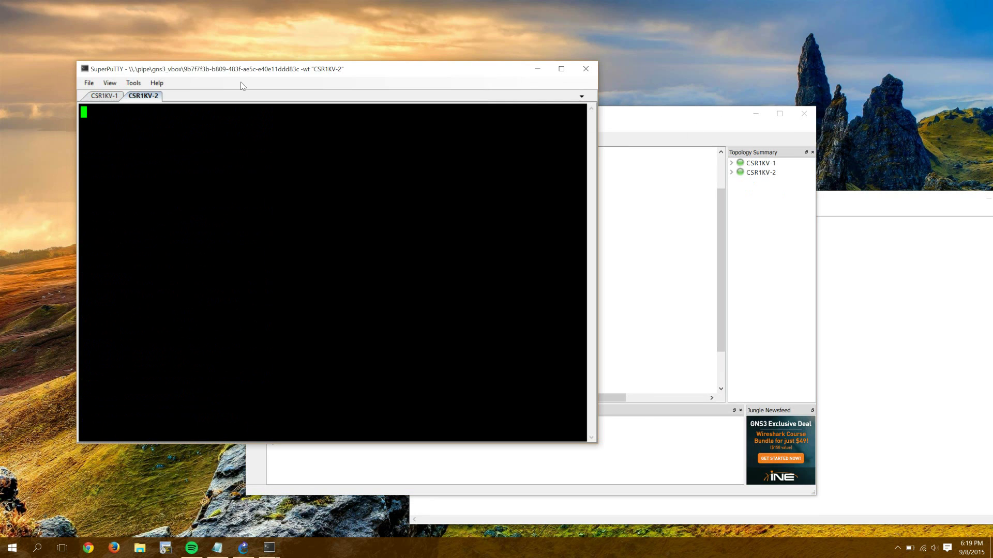
{"action": "left_click_drag", "start_coordinate": [230, 71], "coordinate": [276, 49]}
{"action": "key", "text": "Return"}
{"action": "key", "text": "Return"}
{"action": "key", "text": "Return"}
{"action": "key", "text": "Return"}
{"action": "key", "text": "Return"}
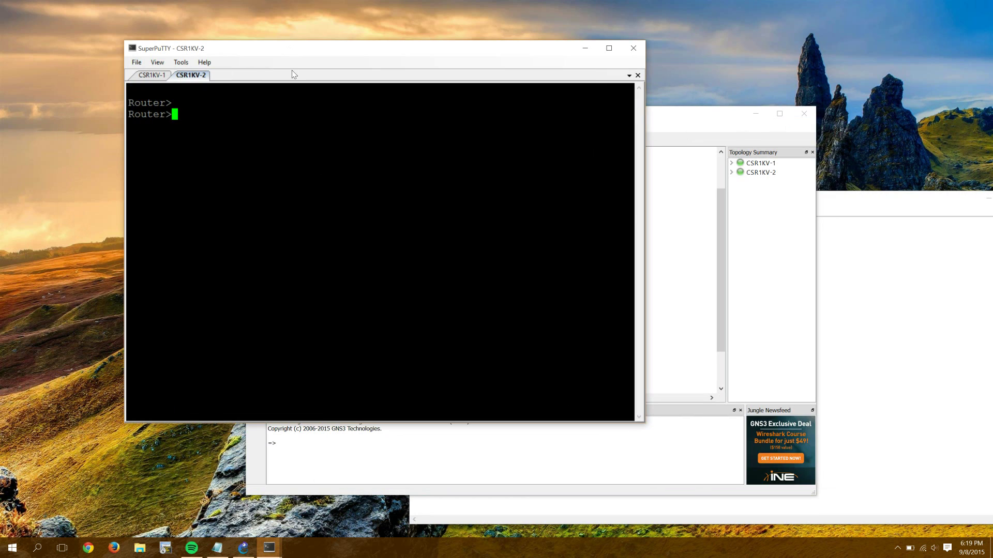
{"action": "left_click", "coordinate": [150, 75]}
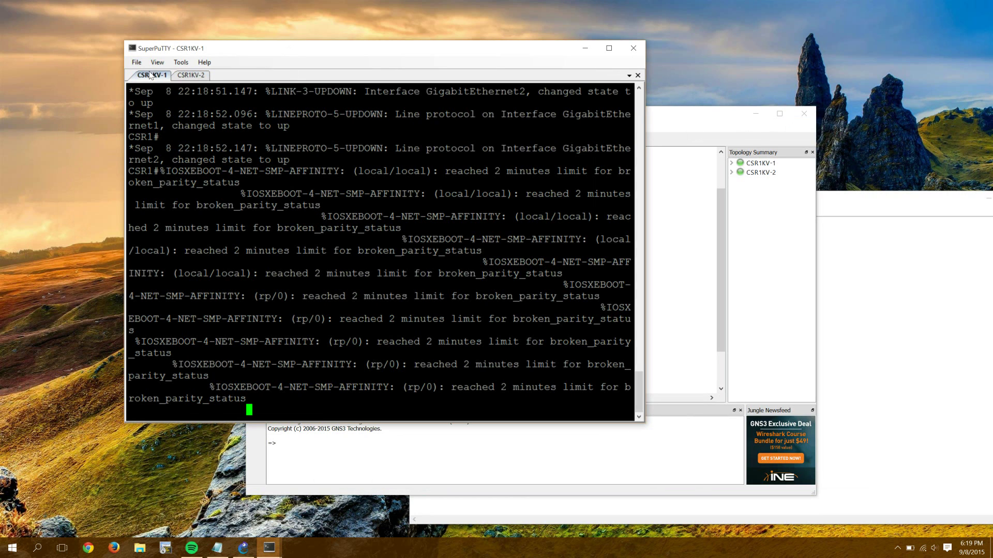
Change the Notepad config's hostname from CSR1 to CSR2 and copy the whole script
{"action": "left_click", "coordinate": [183, 76]}
{"action": "left_click", "coordinate": [831, 306]}
{"action": "key", "text": "ctrl+a"}
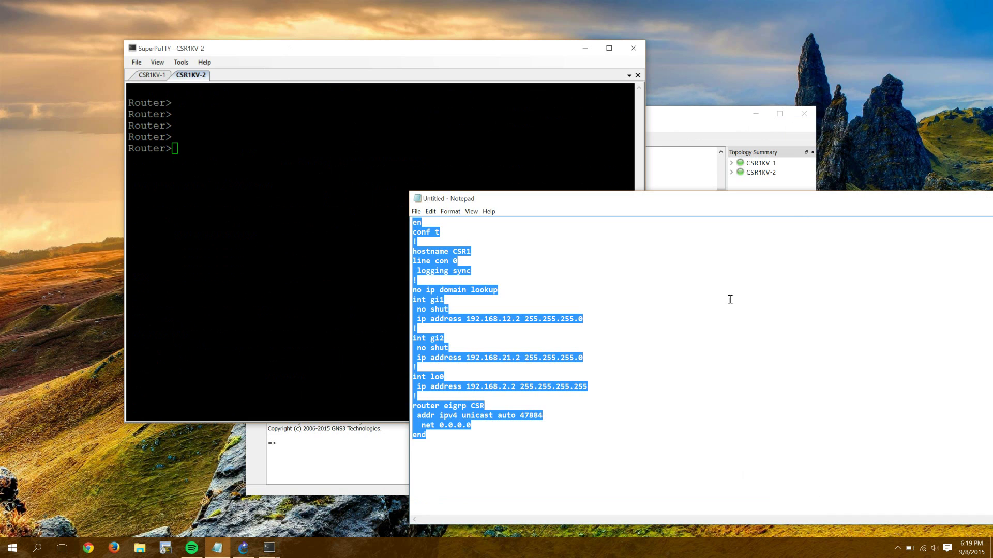
{"action": "left_click", "coordinate": [498, 246]}
{"action": "type", "text": "2"}
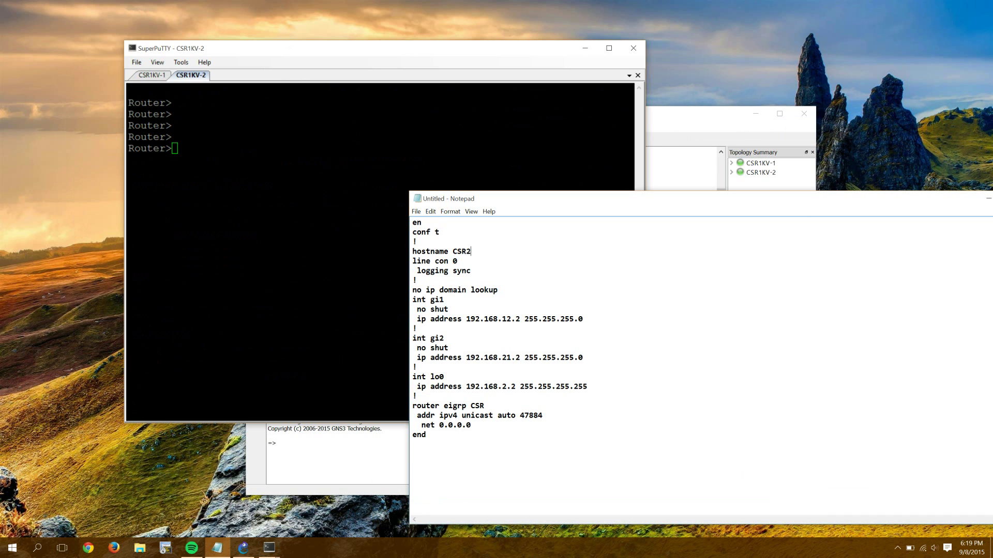
{"action": "key", "text": "ctrl+a"}
{"action": "key", "text": "ctrl+c"}
Paste the CSR2 script into the CSR1KV-2 console and watch EIGRP 47884 adjacencies form
{"action": "right_click", "coordinate": [248, 219]}
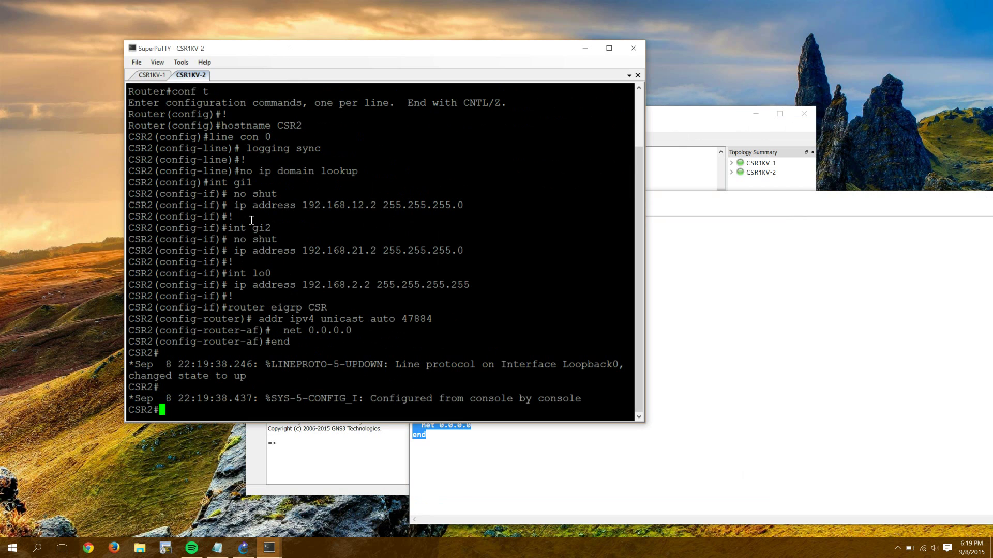
{"action": "key", "text": "Return"}
{"action": "key", "text": "Return"}
{"action": "key", "text": "Return"}
{"action": "key", "text": "Return"}
{"action": "key", "text": "Return"}
{"action": "key", "text": "Return"}
{"action": "key", "text": "Return"}
{"action": "key", "text": "Return"}
{"action": "key", "text": "Return"}
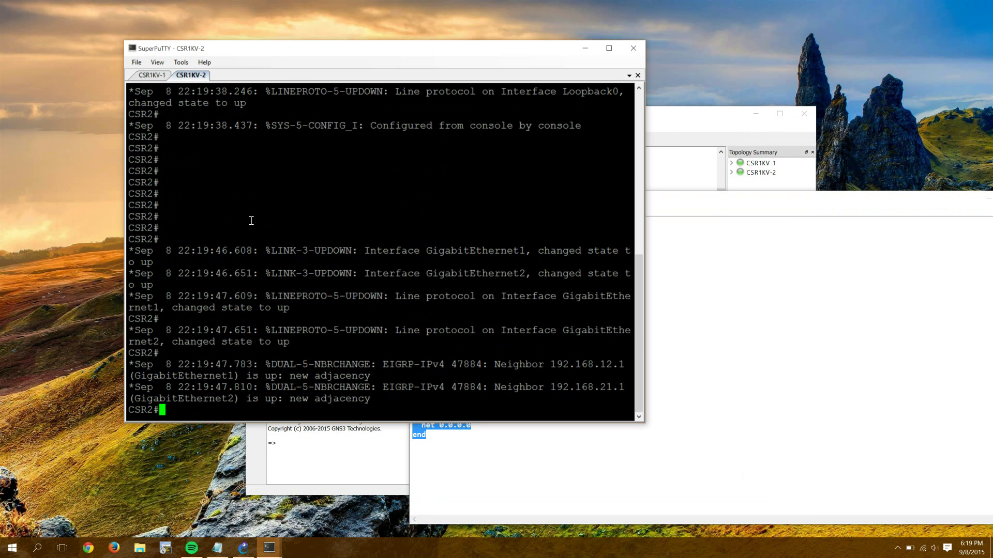
{"action": "key", "text": "Return"}
{"action": "key", "text": "Return"}
{"action": "key", "text": "Return"}
Display CSR2's EIGRP routes with 'show ip ro eigrp', showing 192.168.1.1 learned over both links
{"action": "key", "text": "Return"}
{"action": "key", "text": "Return"}
{"action": "key", "text": "Return"}
{"action": "key", "text": "Return"}
{"action": "key", "text": "Return"}
{"action": "key", "text": "Return"}
{"action": "key", "text": "Return"}
{"action": "key", "text": "Return"}
{"action": "key", "text": "Return"}
{"action": "key", "text": "Return"}
{"action": "type", "text": "show"}
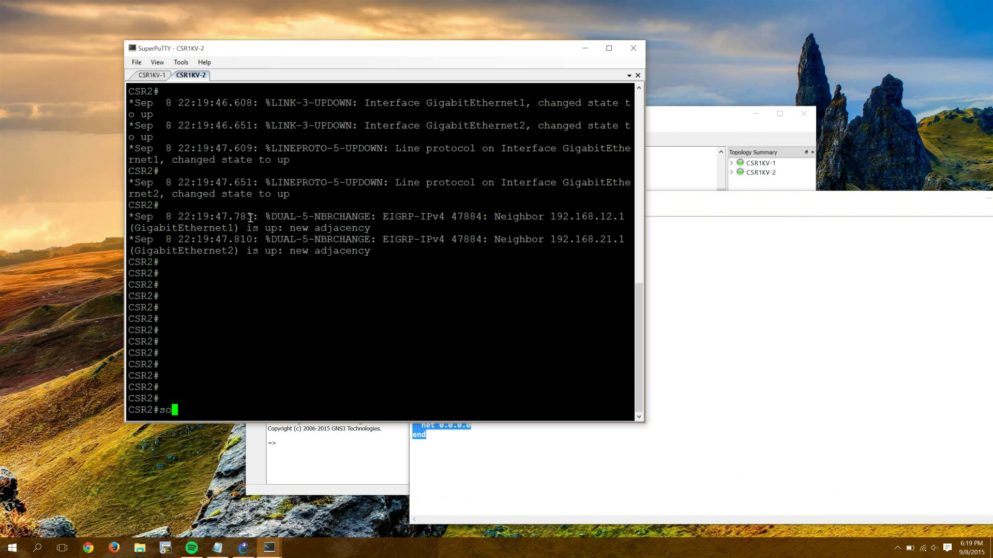
{"action": "key", "text": "BackSpace"}
{"action": "key", "text": "BackSpace"}
{"action": "key", "text": "BackSpace"}
{"action": "key", "text": "BackSpace"}
{"action": "type", "text": "show ip ro ei"}
{"action": "key", "text": "Tab"}
{"action": "key", "text": "Return"}
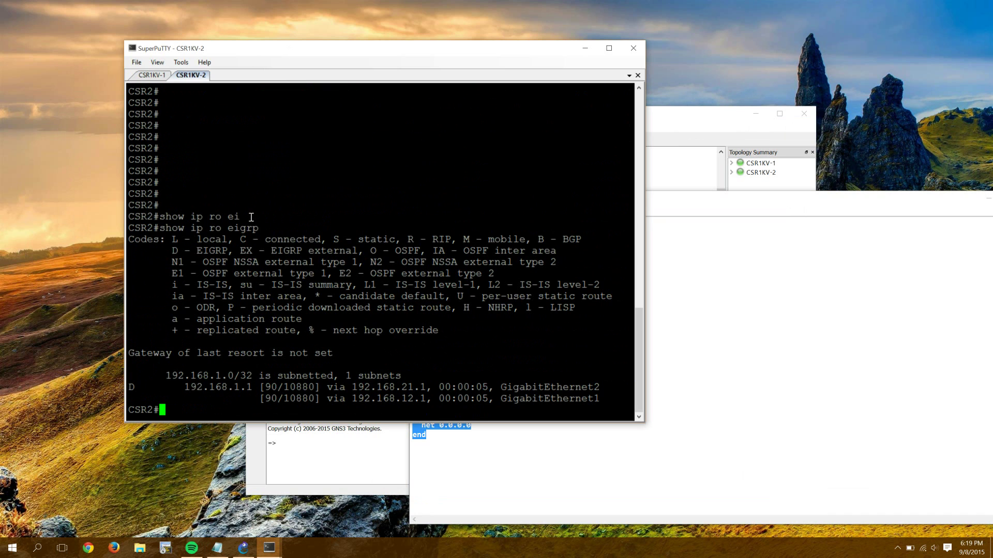
Ping 192.168.1.1 from CSR2, then again sourced from lo0, both succeeding 5/5
{"action": "key", "text": "Return"}
{"action": "key", "text": "Return"}
{"action": "key", "text": "Return"}
{"action": "type", "text": "pin"}
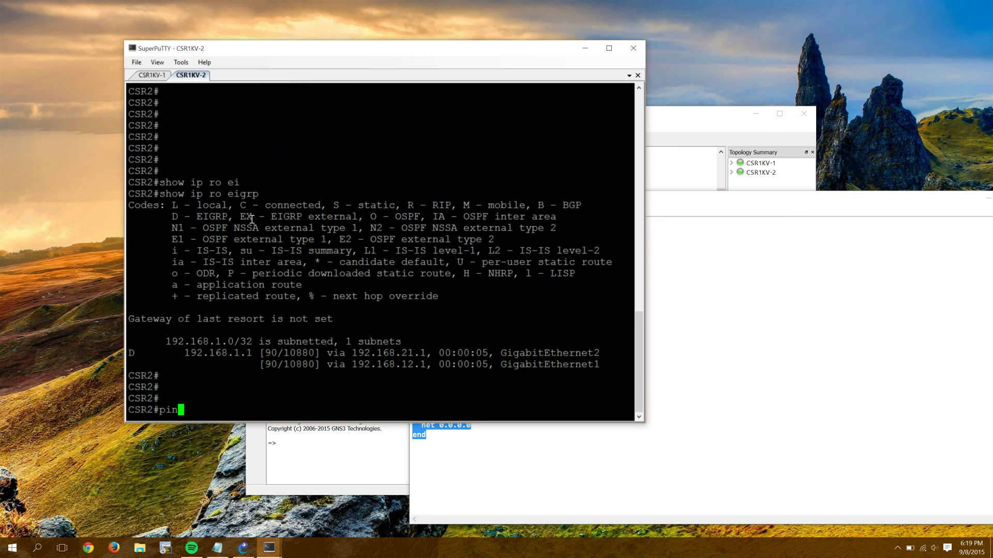
{"action": "type", "text": "g 192.168.1.1"}
{"action": "key", "text": "Return"}
{"action": "key", "text": "Up"}
{"action": "type", "text": "so lo0"}
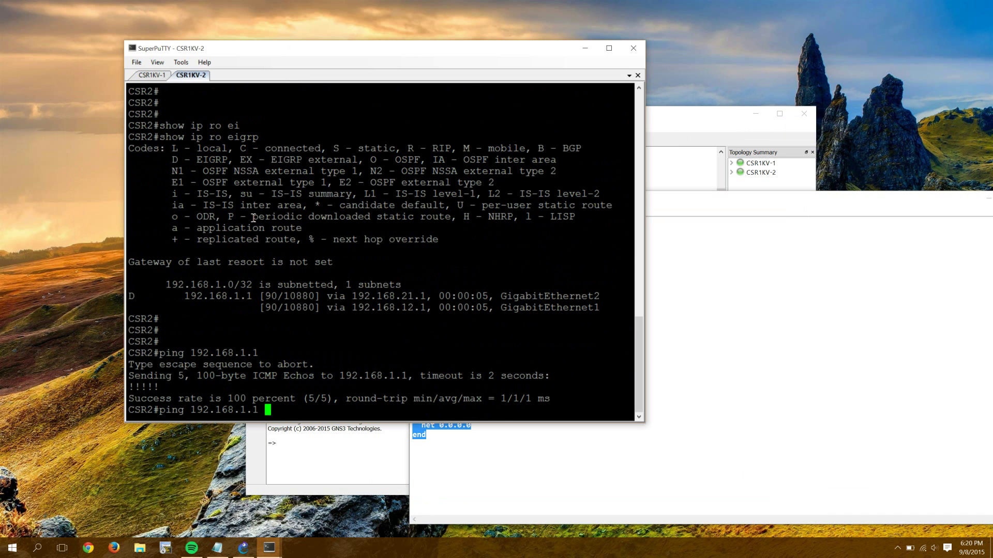
{"action": "key", "text": "Return"}
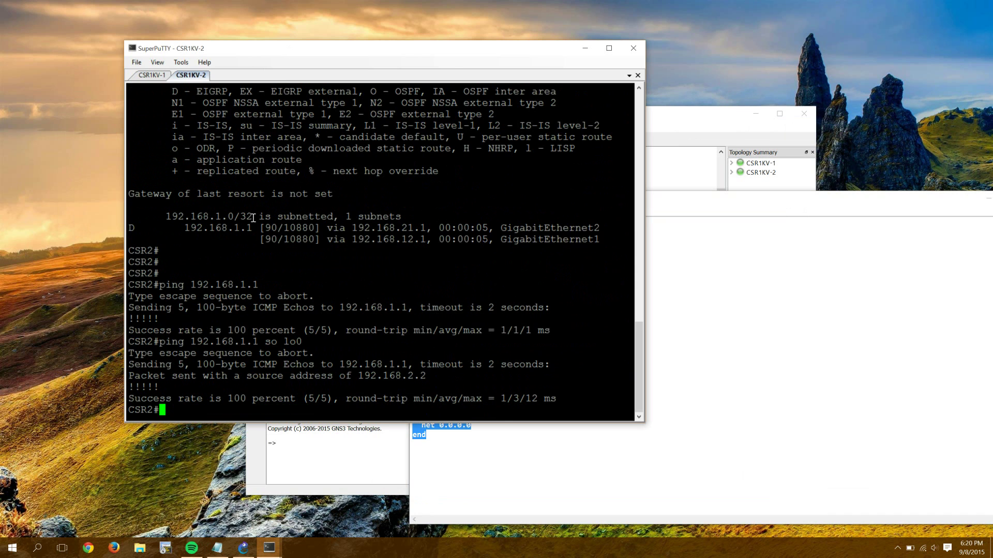
{"action": "key", "text": "Return"}
{"action": "key", "text": "Return"}
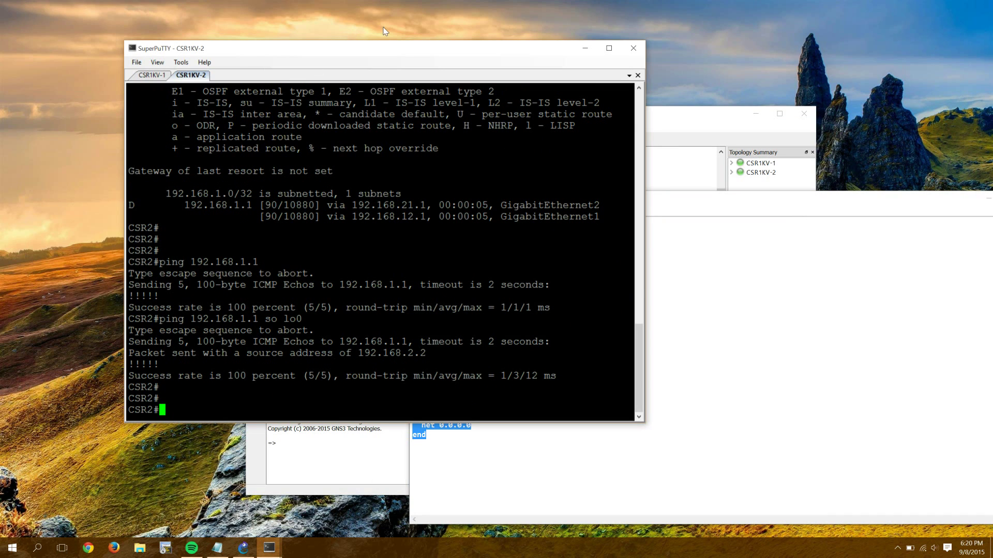
{"action": "left_click_drag", "start_coordinate": [386, 50], "coordinate": [407, 62]}
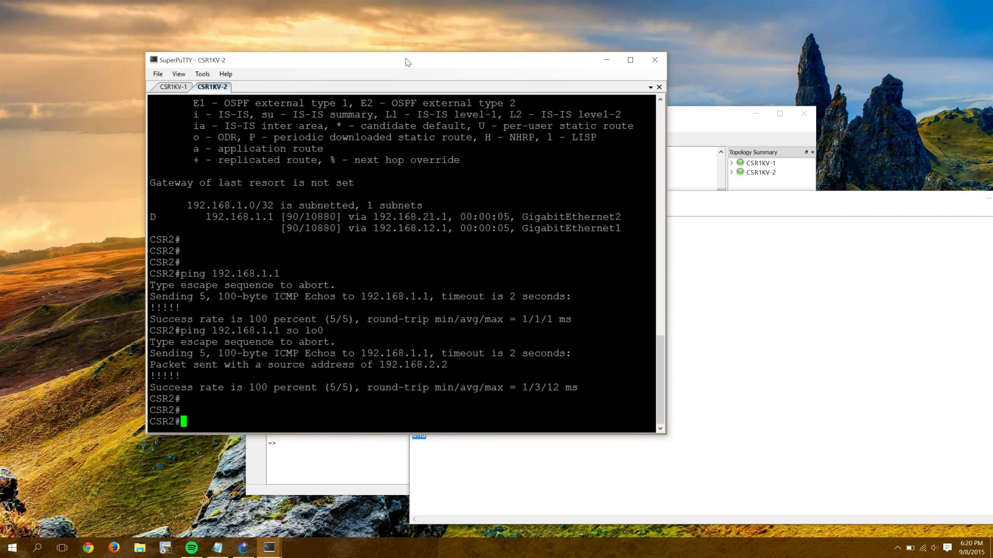